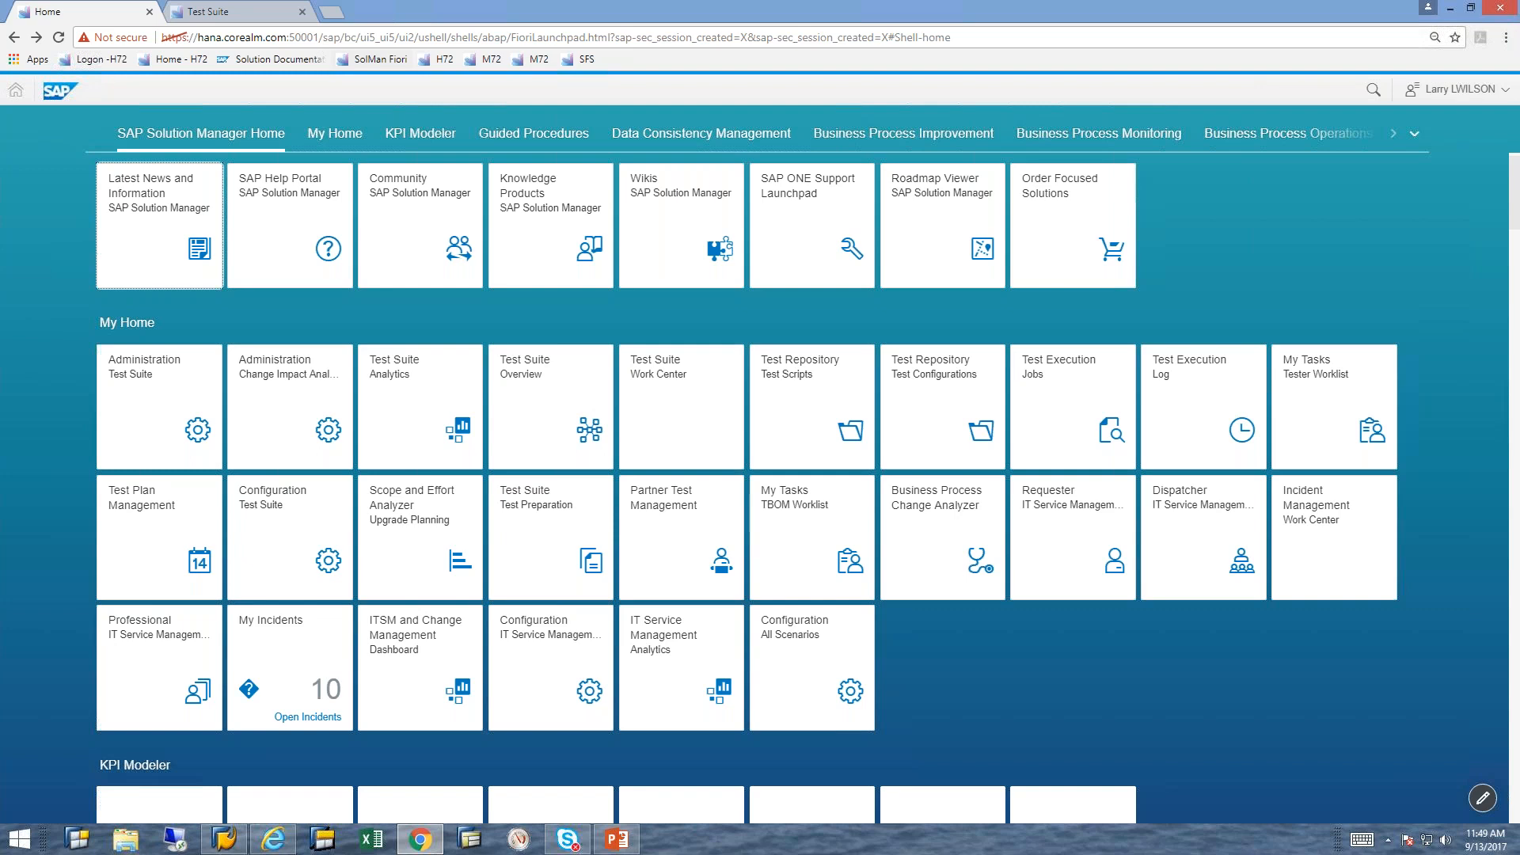
Step: Open the Business Process Change Analyzer in the Test Suite and load the saved LW Demo variant
left_click(237, 11)
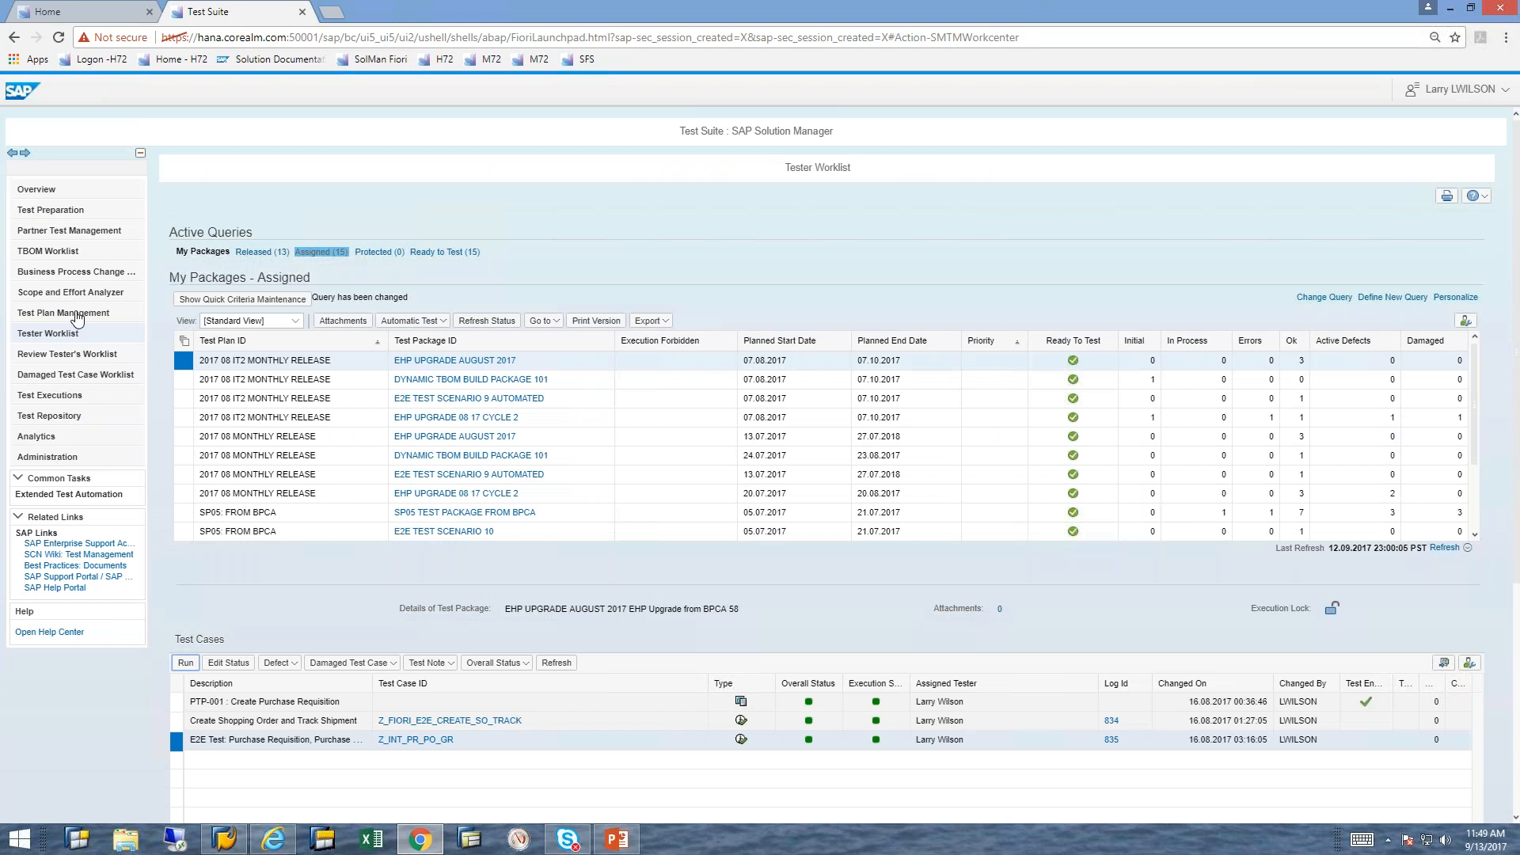
left_click(85, 276)
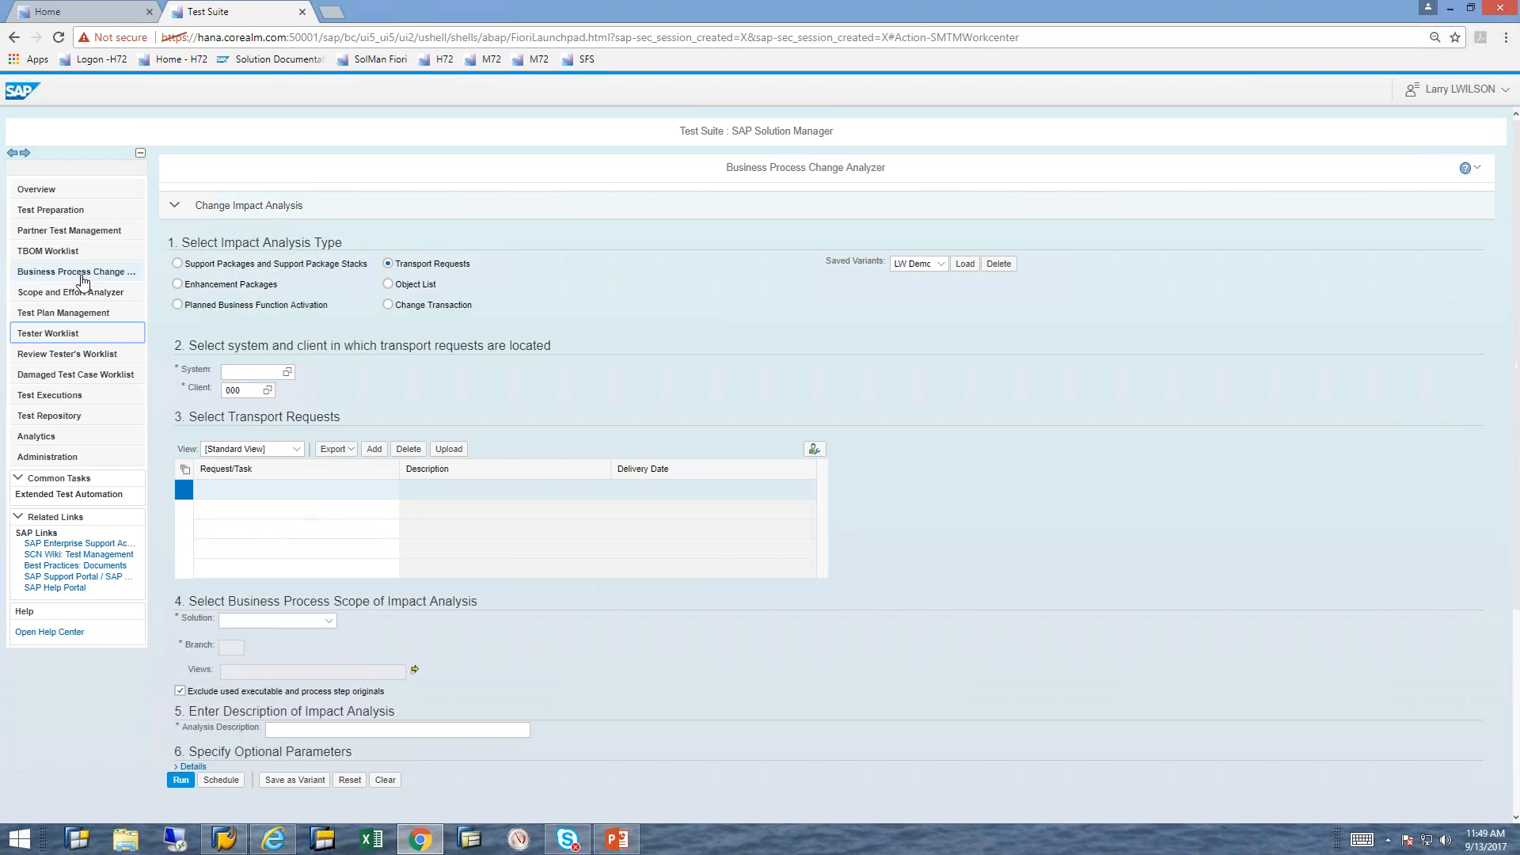
left_click(968, 267)
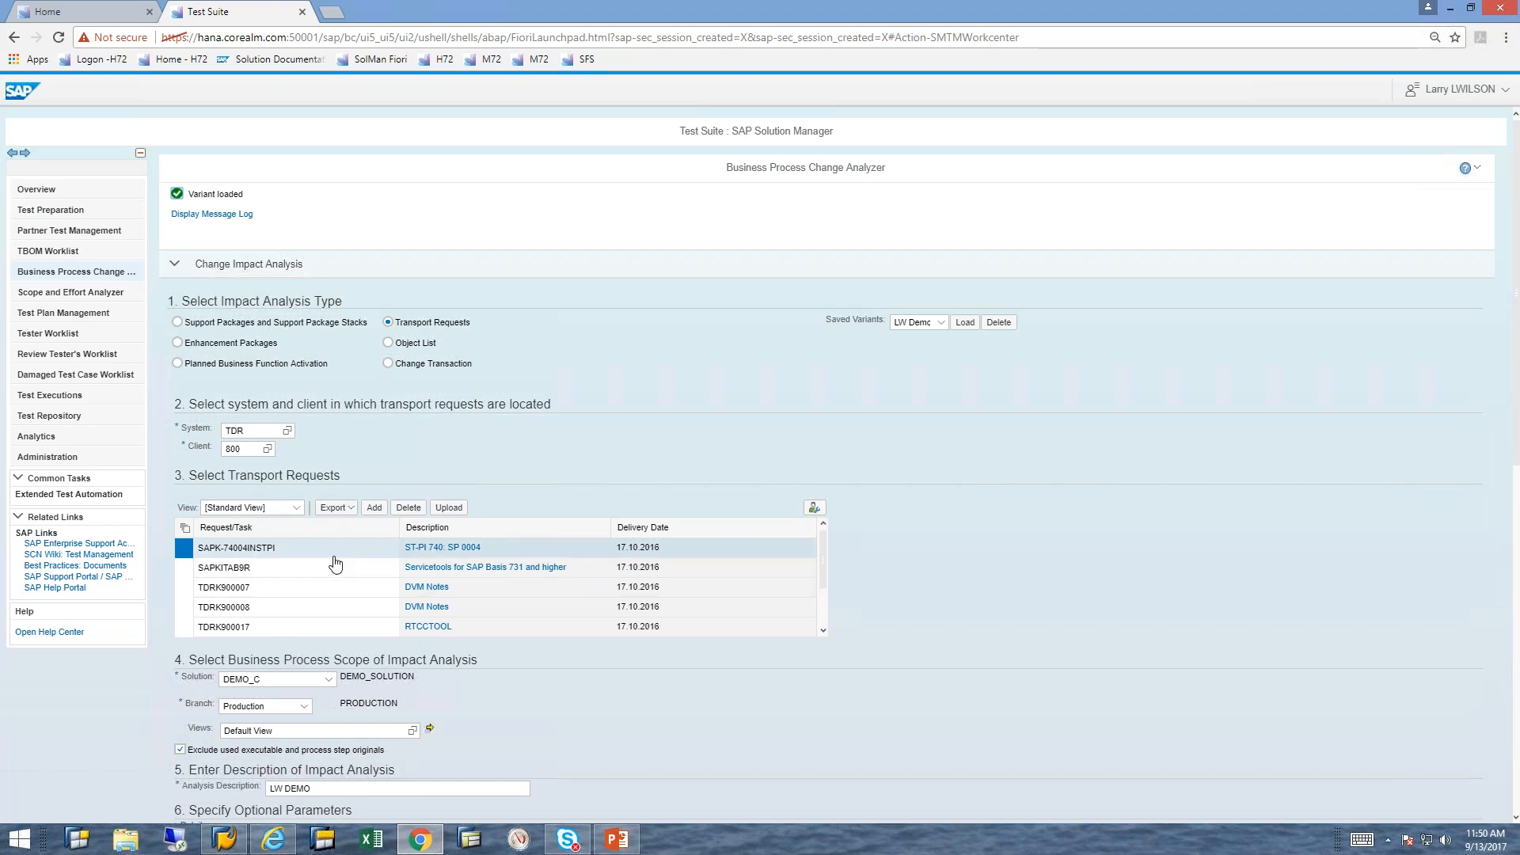
Step: Review the loaded variant's system, client, transport requests, business process scope and analysis description
left_click(225, 429)
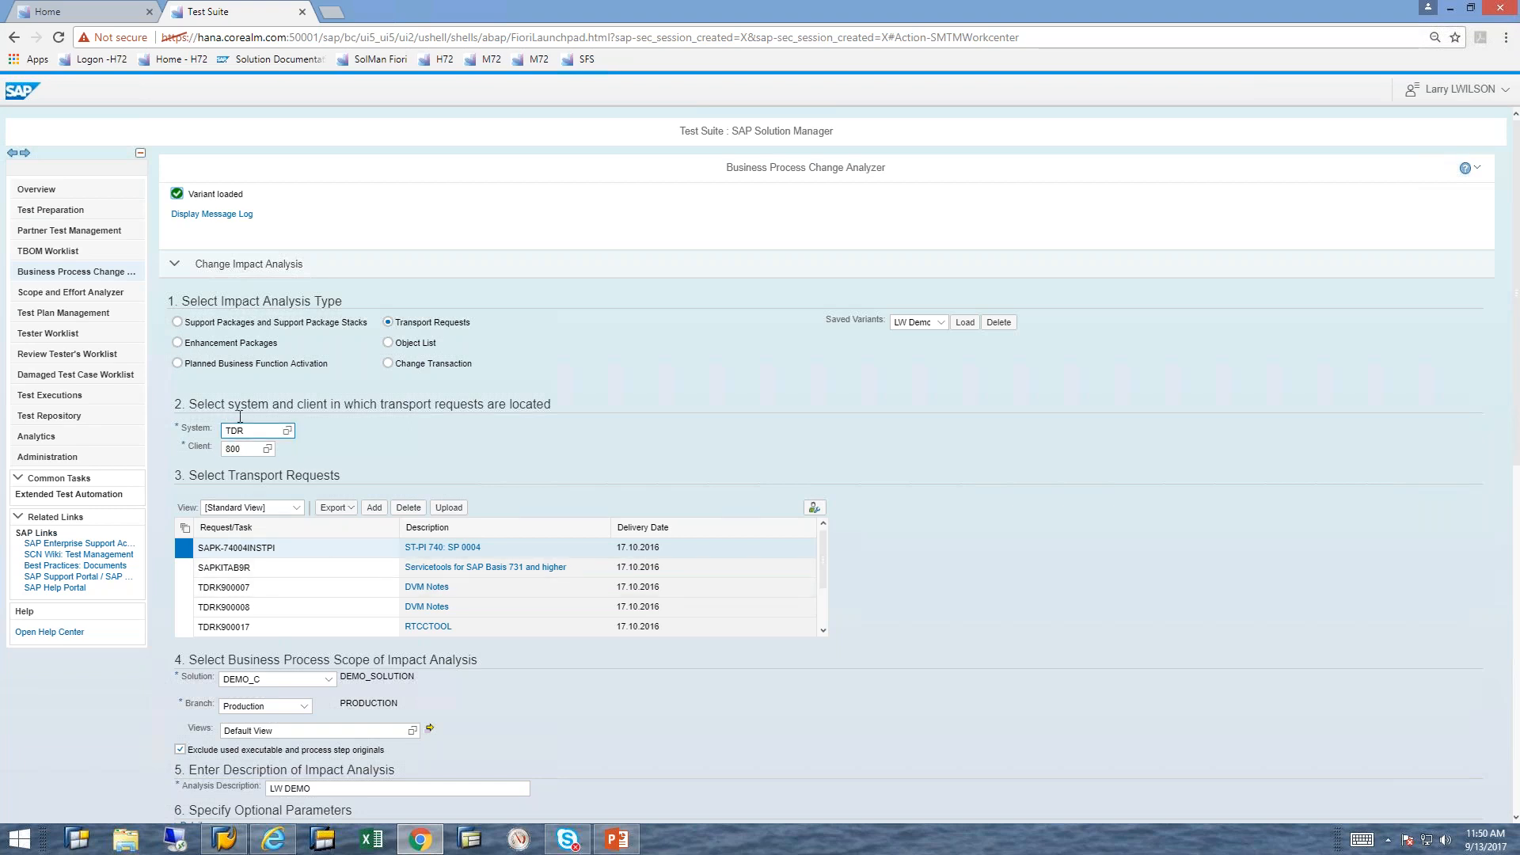
left_click(241, 453)
scroll(667, 444, "down", 1)
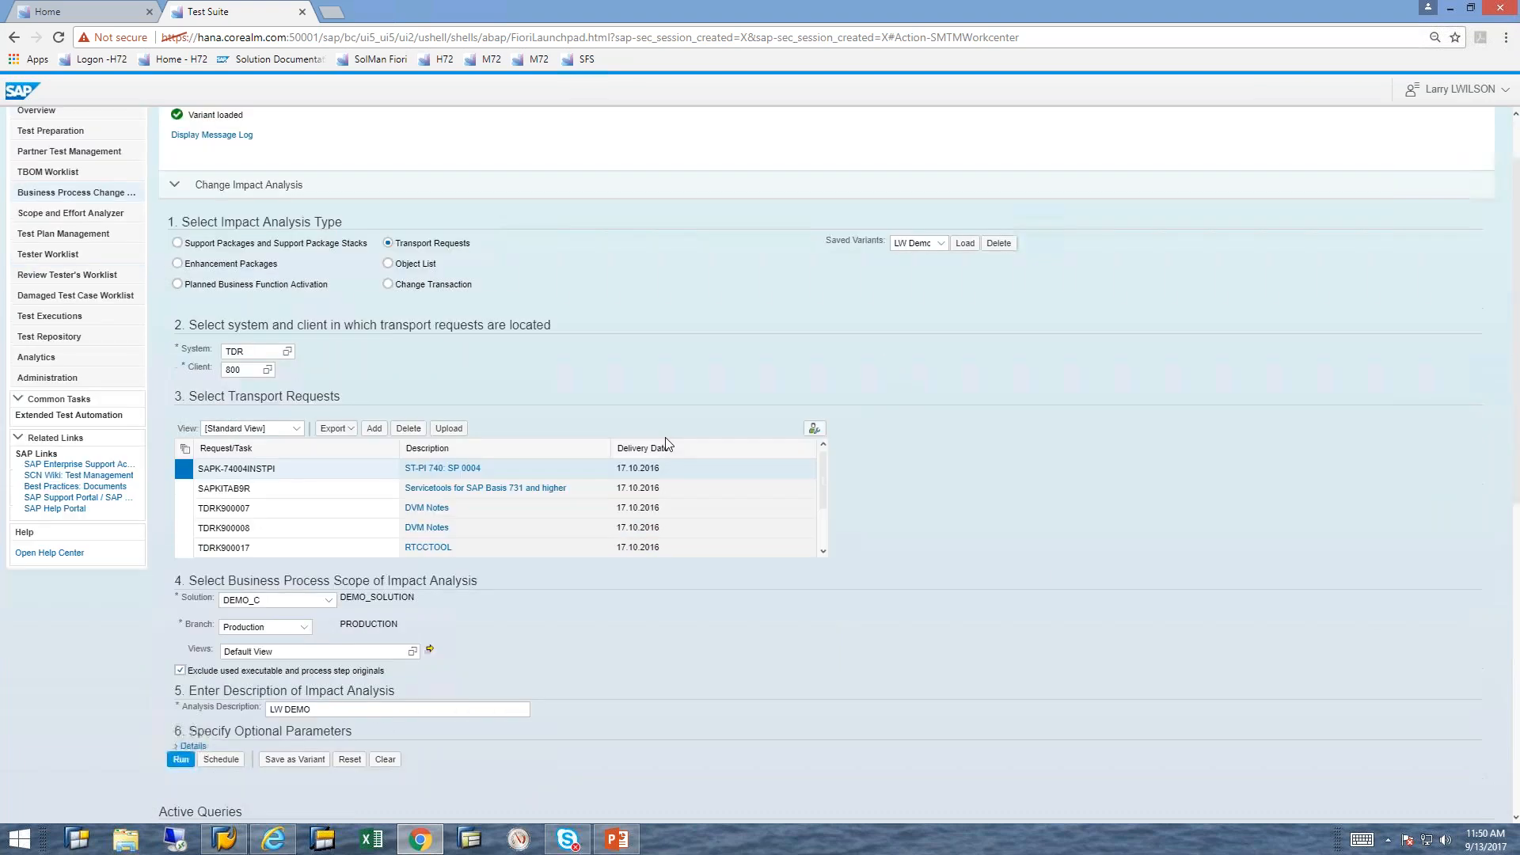
scroll(668, 445, "down", 3)
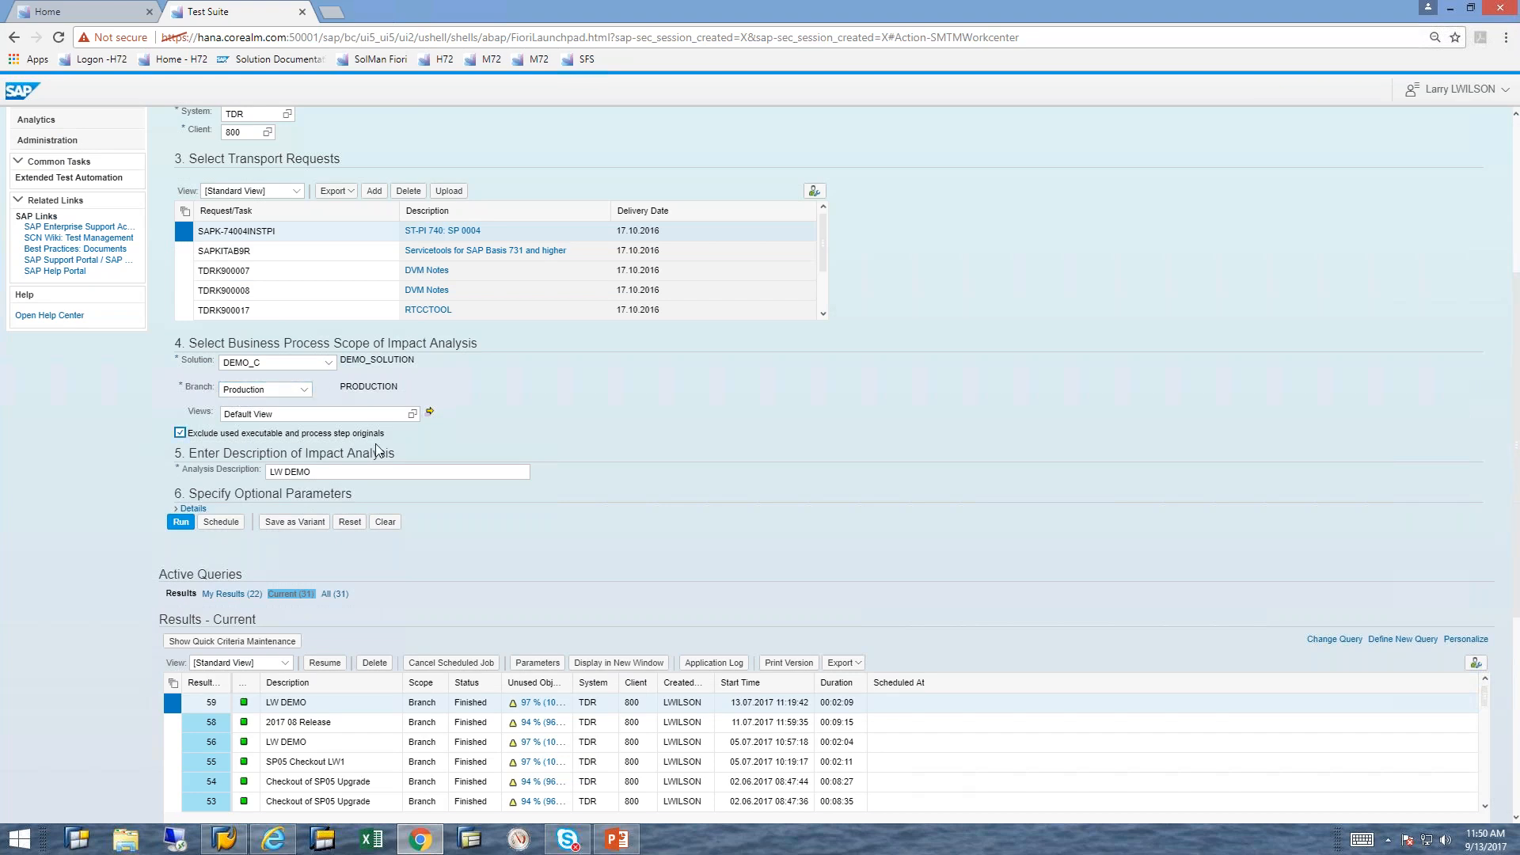
scroll(703, 433, "down", 1)
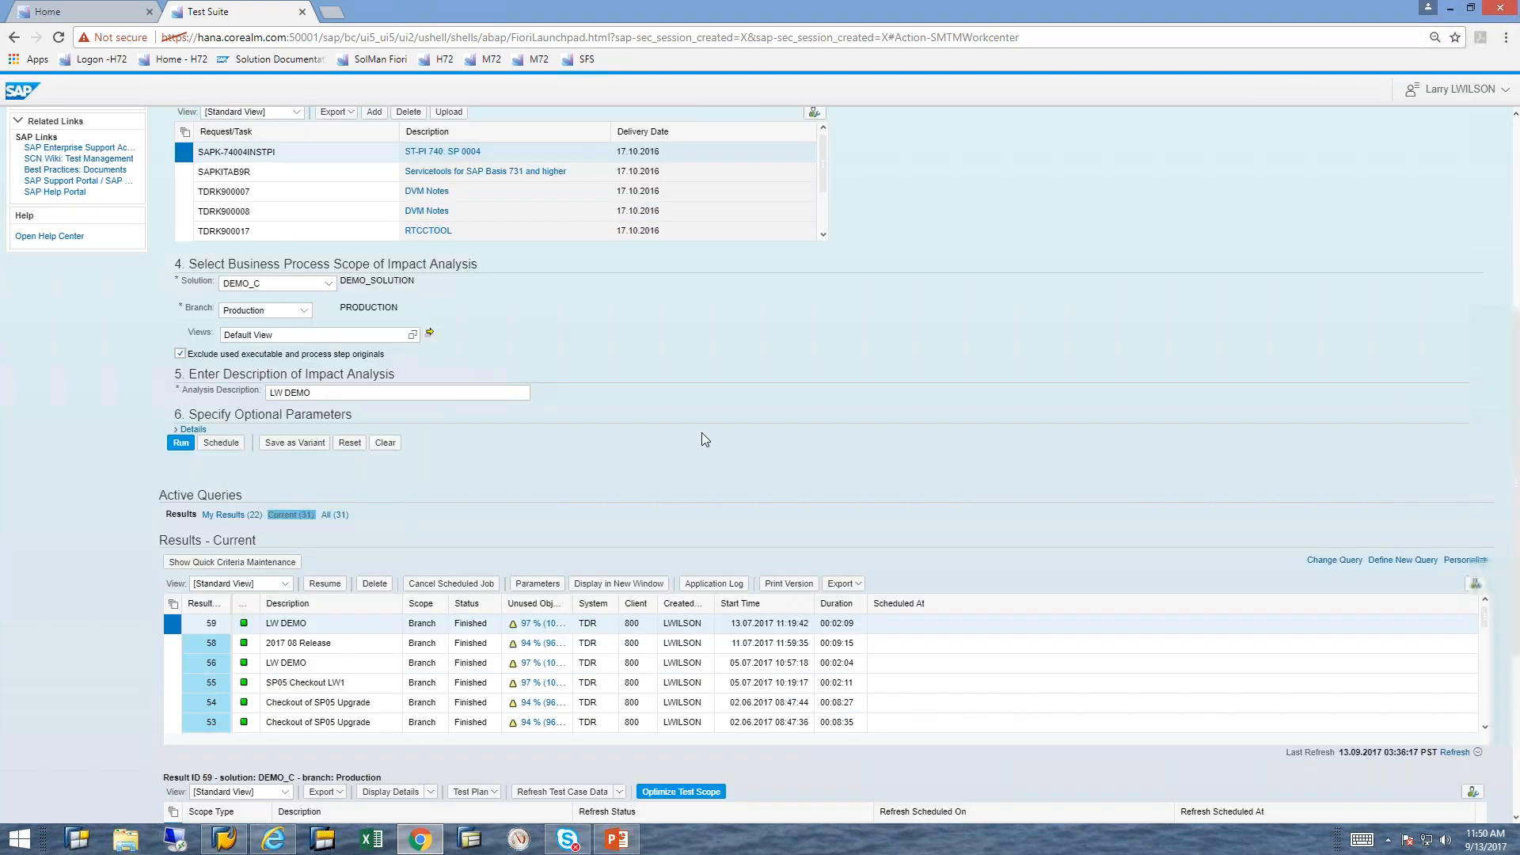
scroll(702, 436, "down", 1)
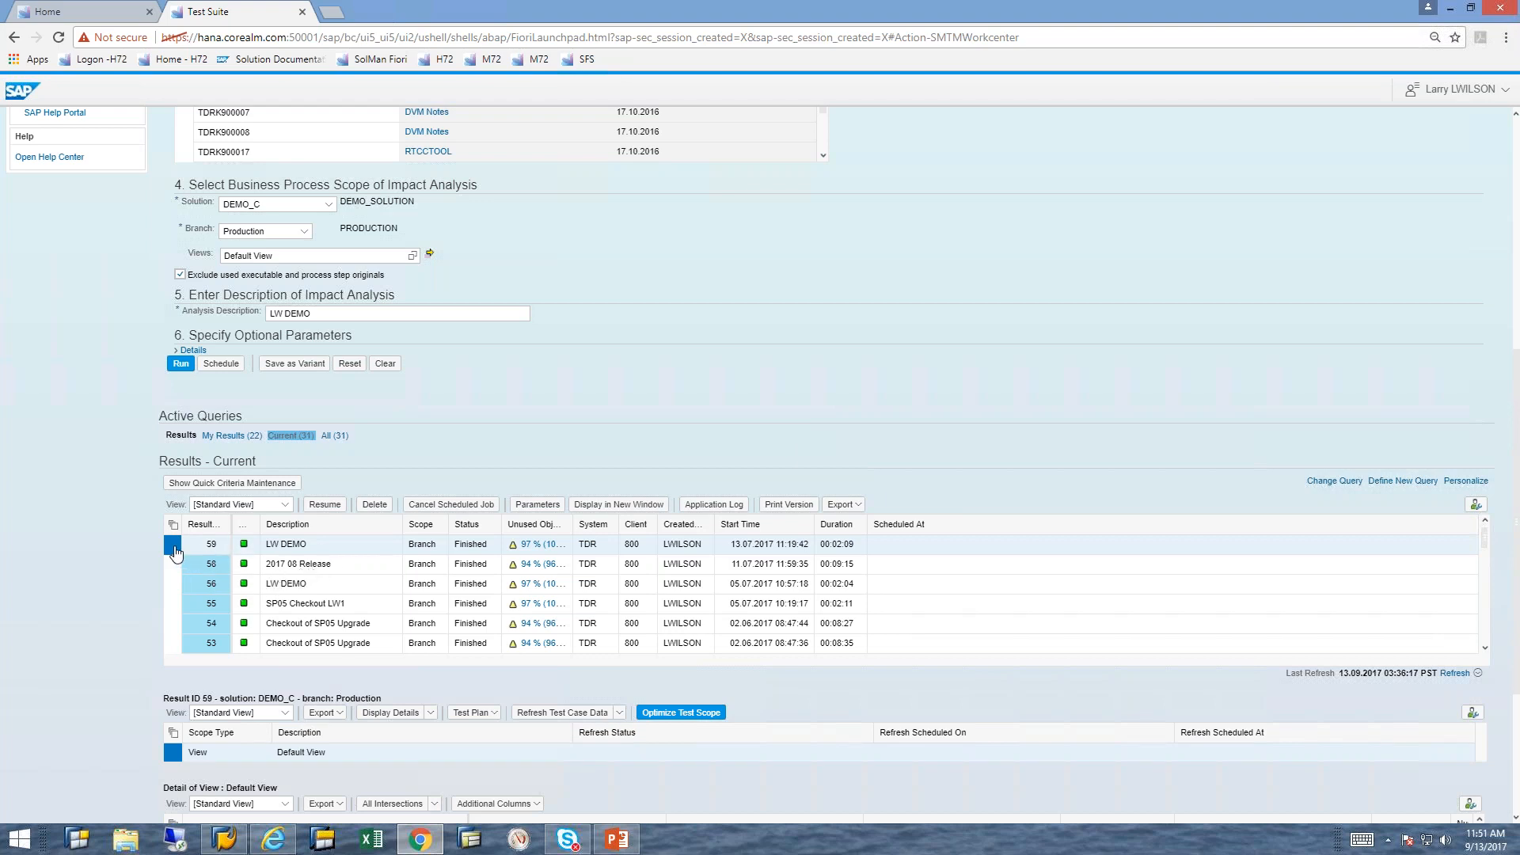
Step: Filter the Default View details of result 59 to the referred object ME31K
left_click(1515, 819)
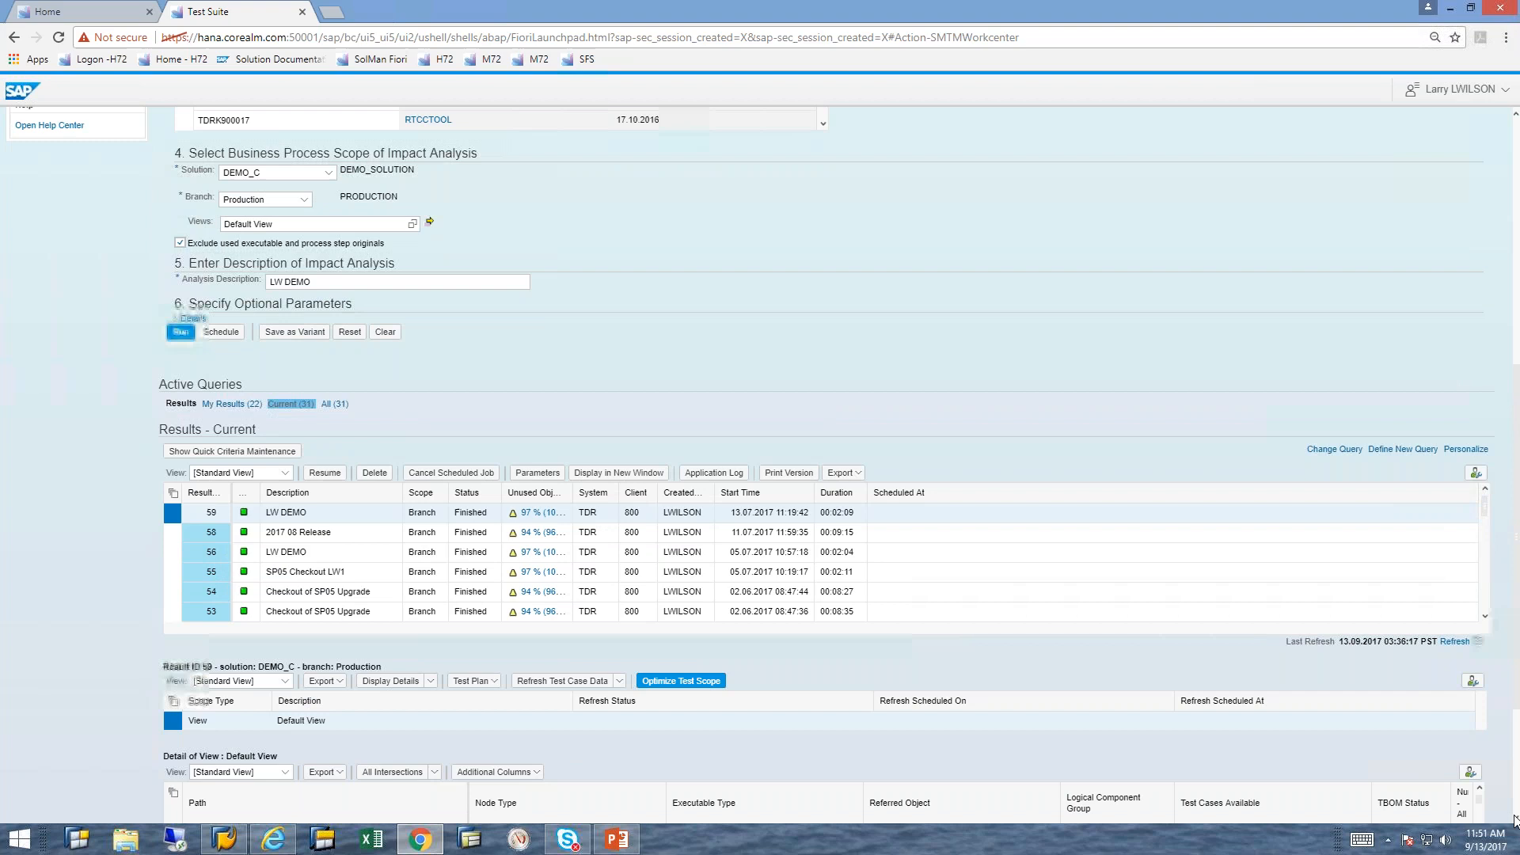
left_click(1514, 819)
left_click(1514, 819)
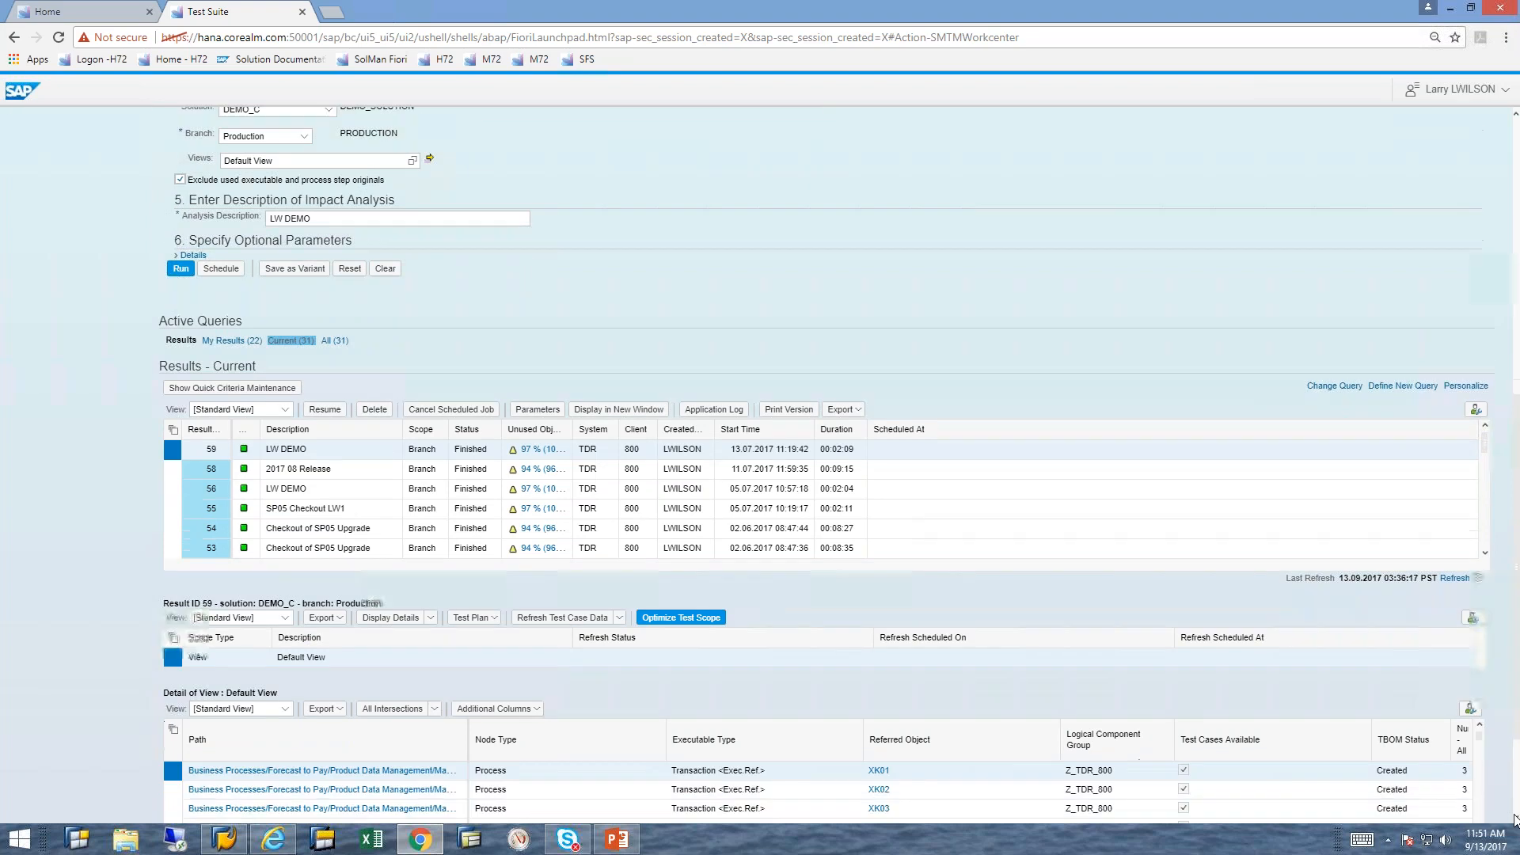
left_click(1515, 819)
left_click(1514, 820)
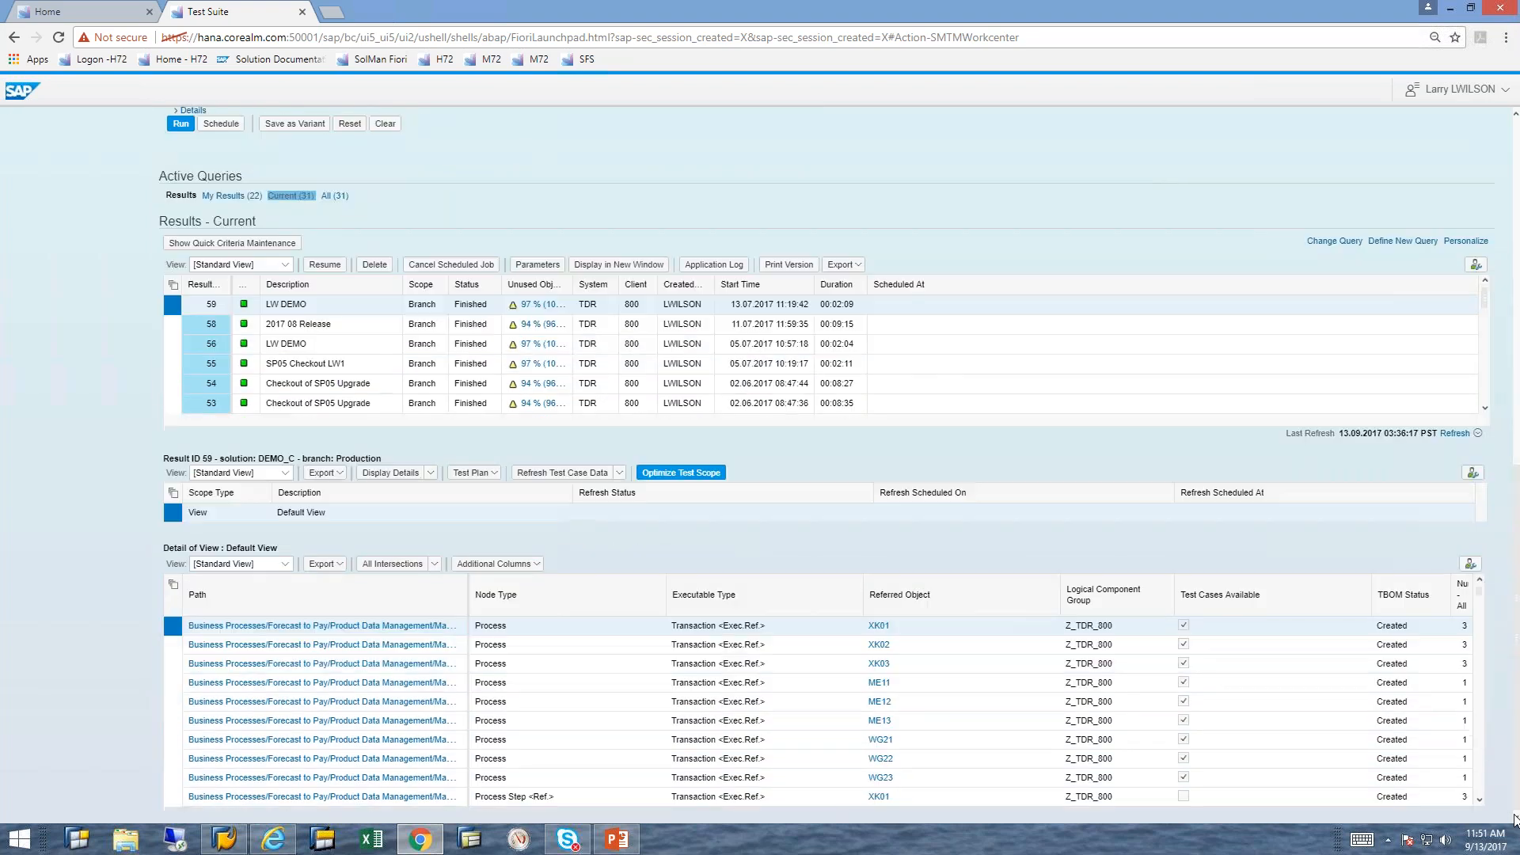
left_click(1049, 608)
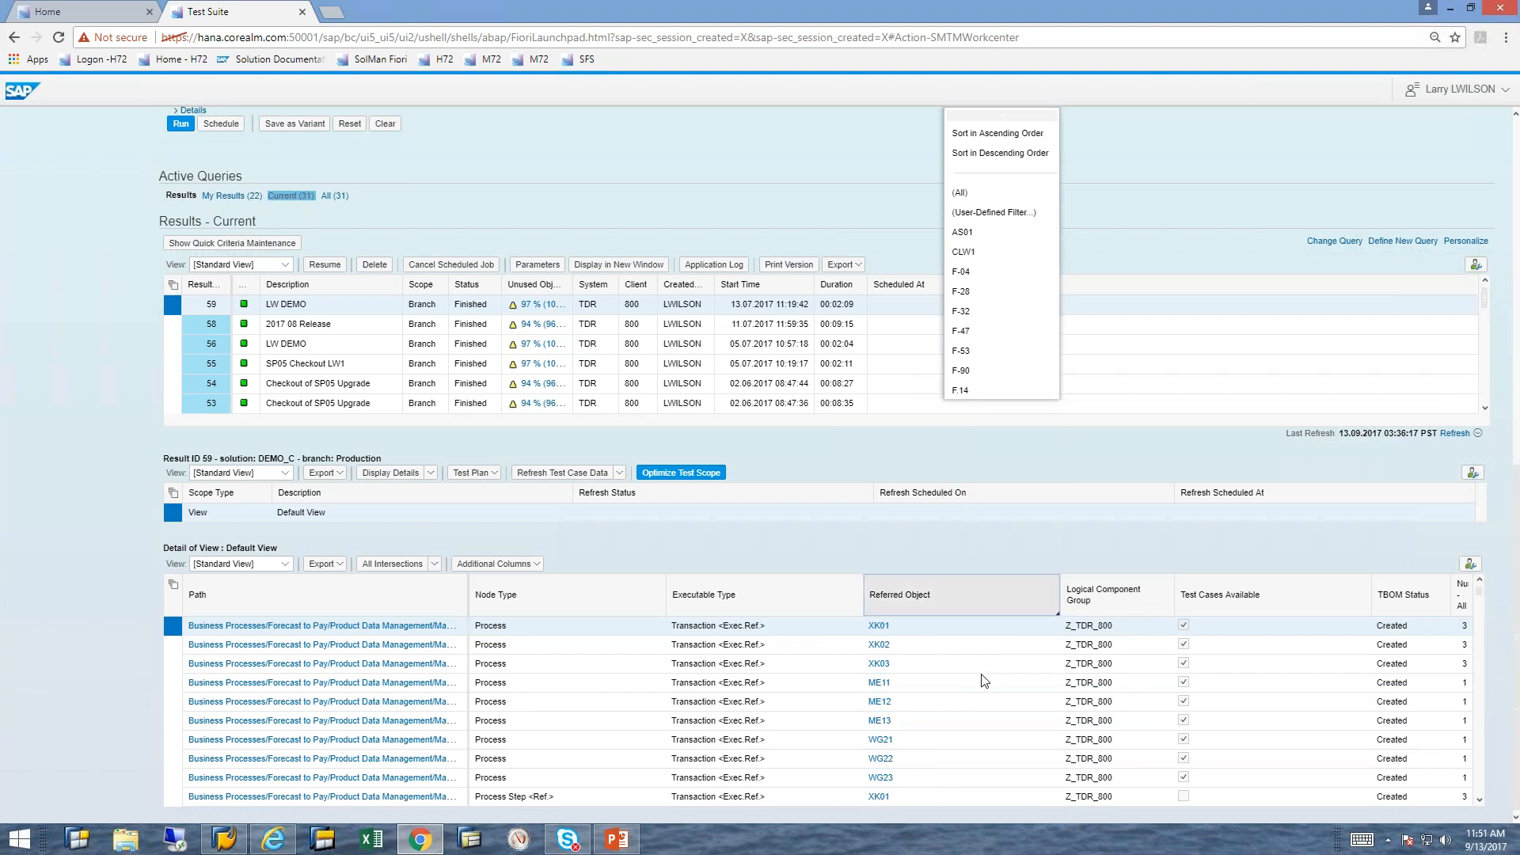
left_click(981, 686)
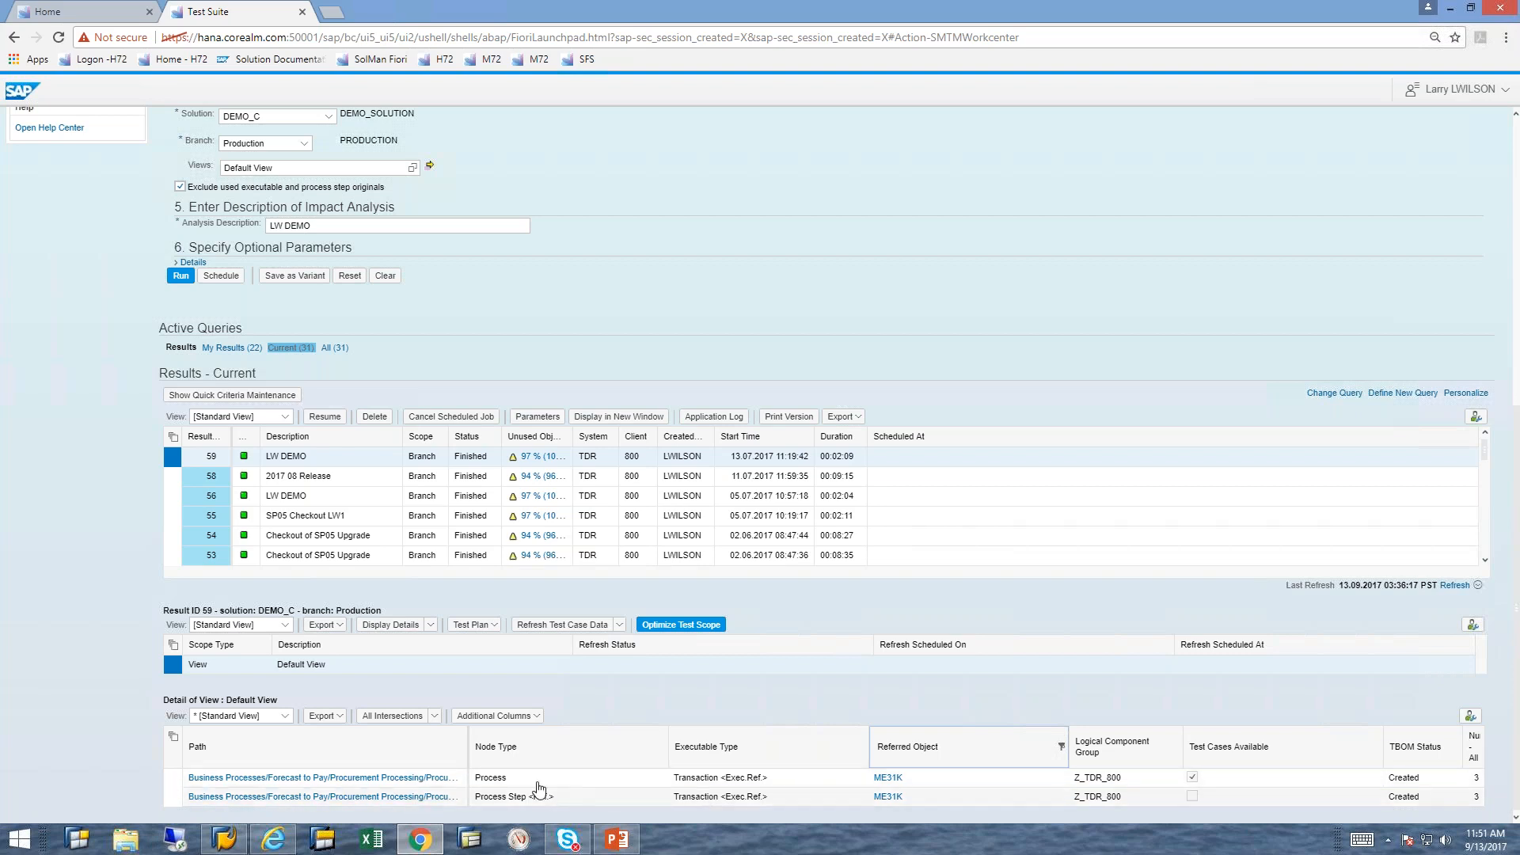
Step: View the intersection result for the ME31K row with node type Process and close it
left_click(176, 783)
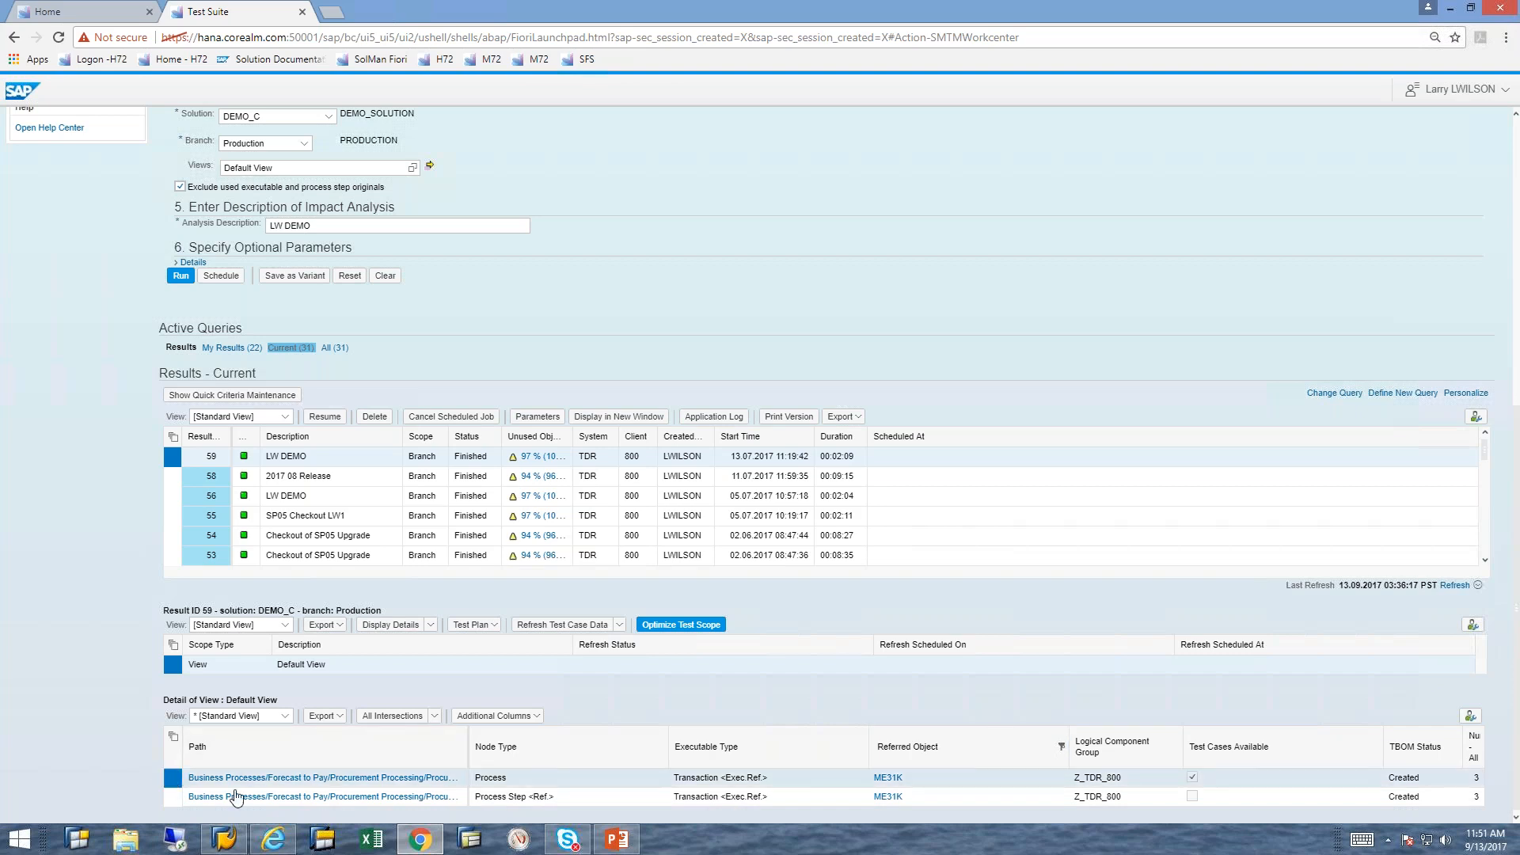
left_click(434, 717)
left_click(420, 736)
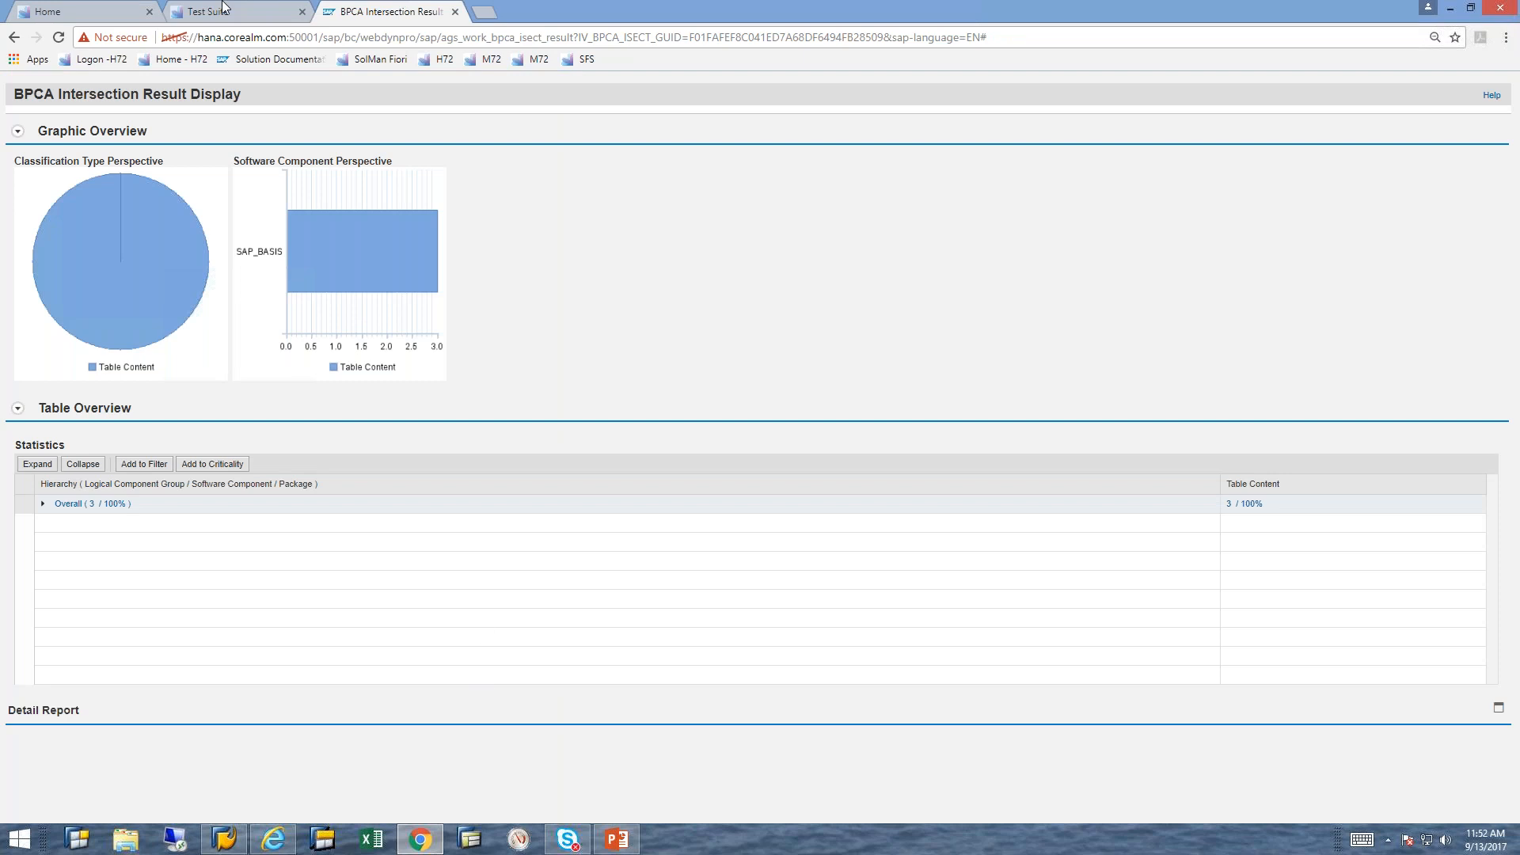
left_click(455, 12)
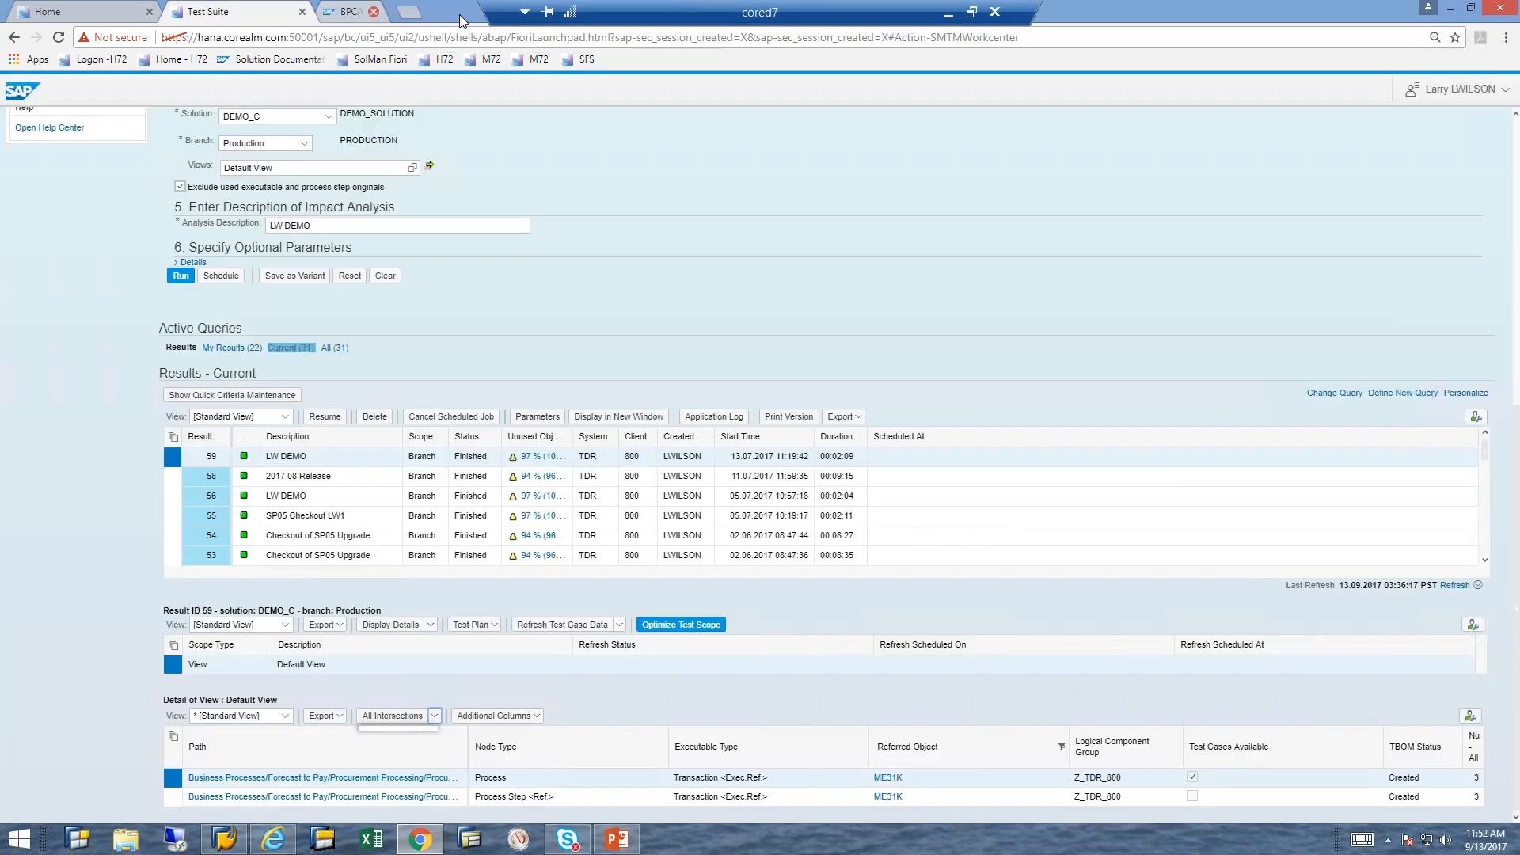
Step: View the intersection result for the ME31K process step reference, expand the overall statistics and the Detail Report, and close it
left_click(173, 798)
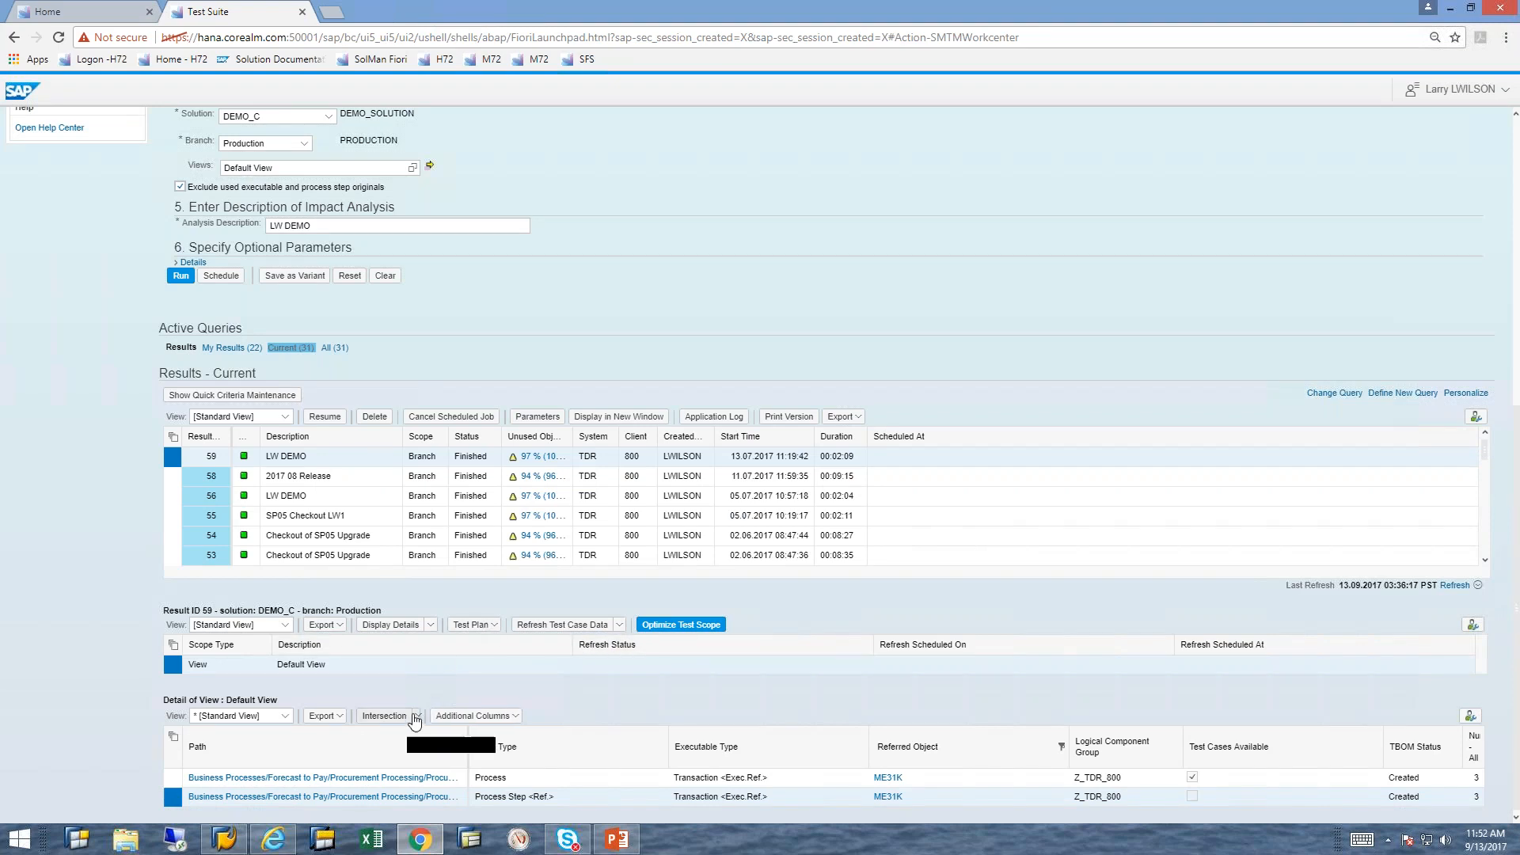
left_click(415, 717)
left_click(404, 754)
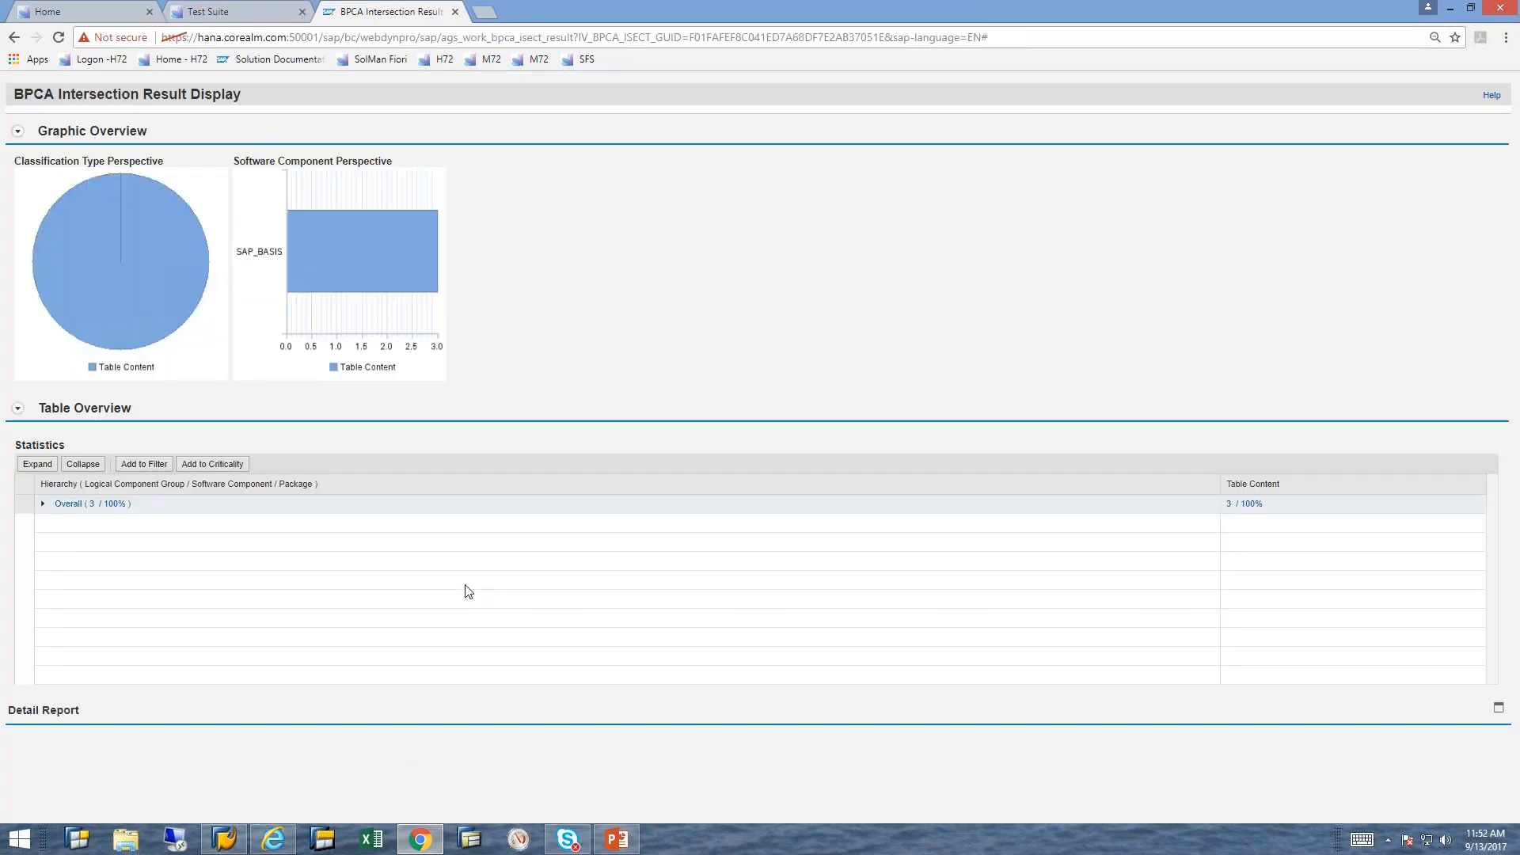
left_click(42, 504)
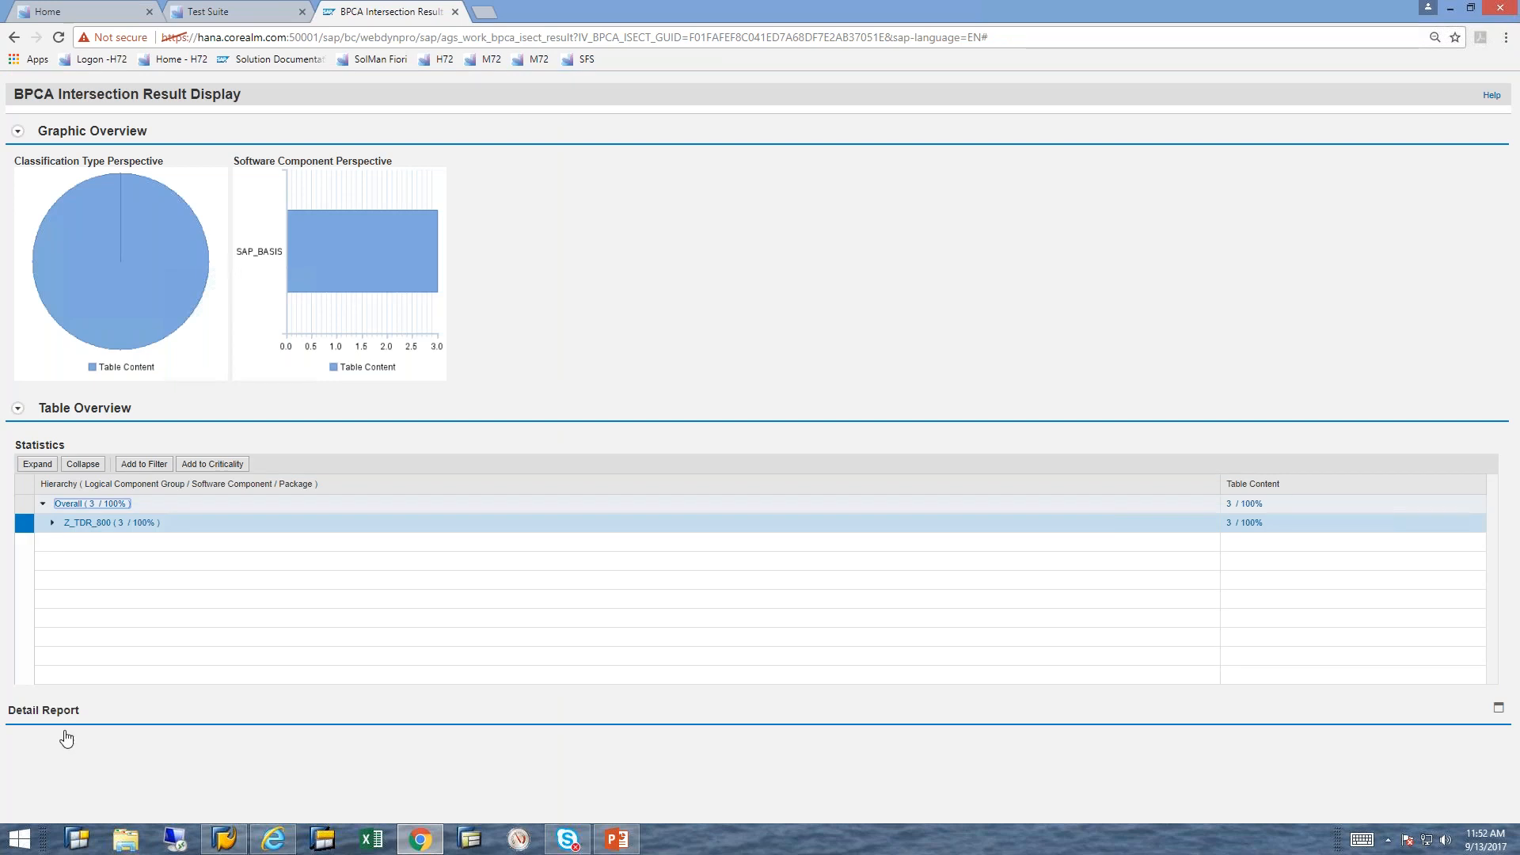
left_click(1498, 710)
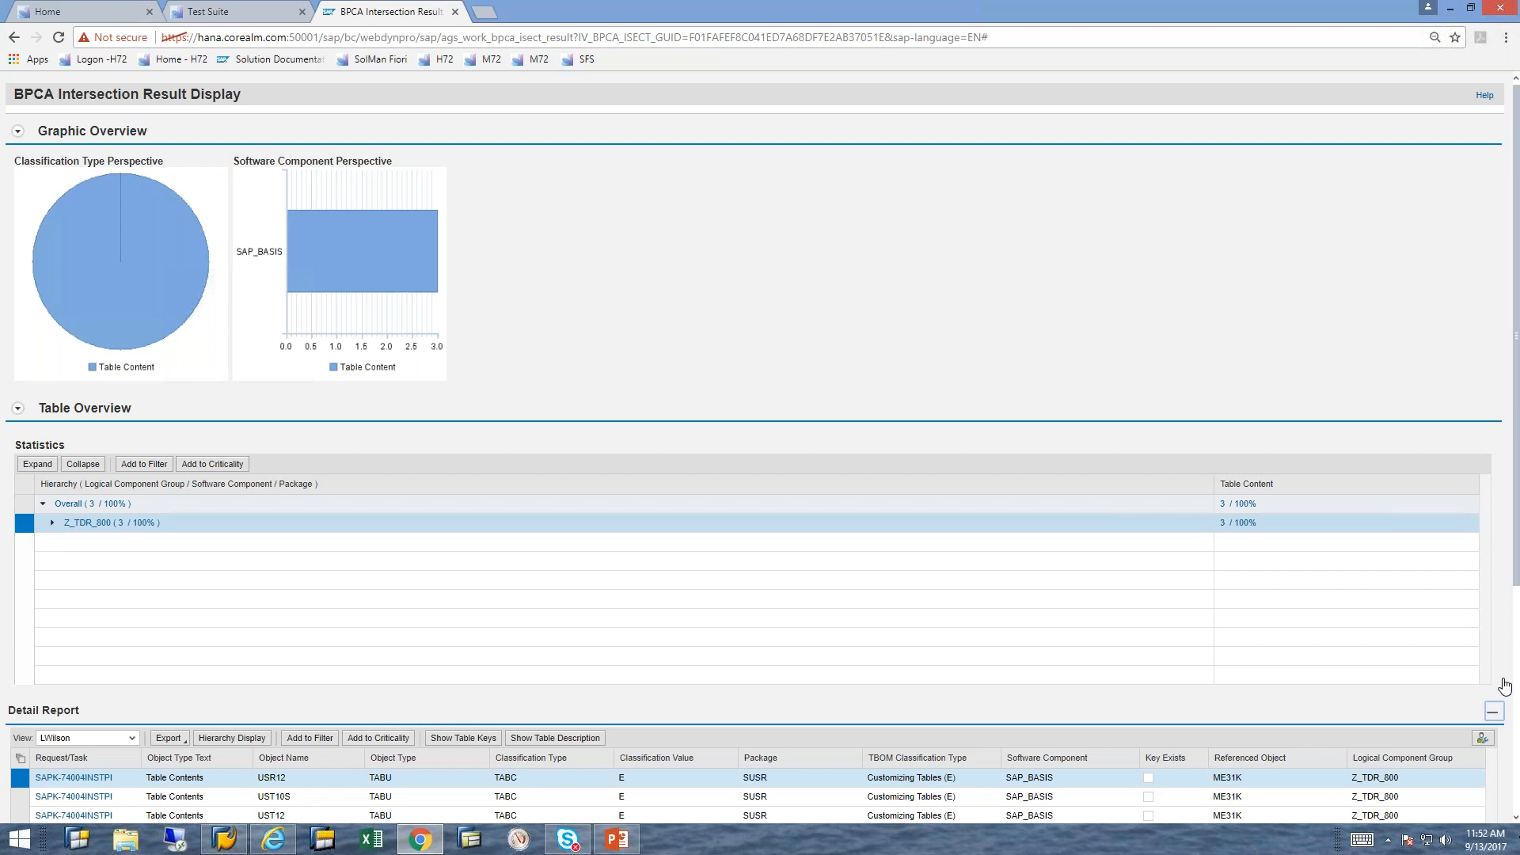
left_click_drag(1519, 553, 1517, 744)
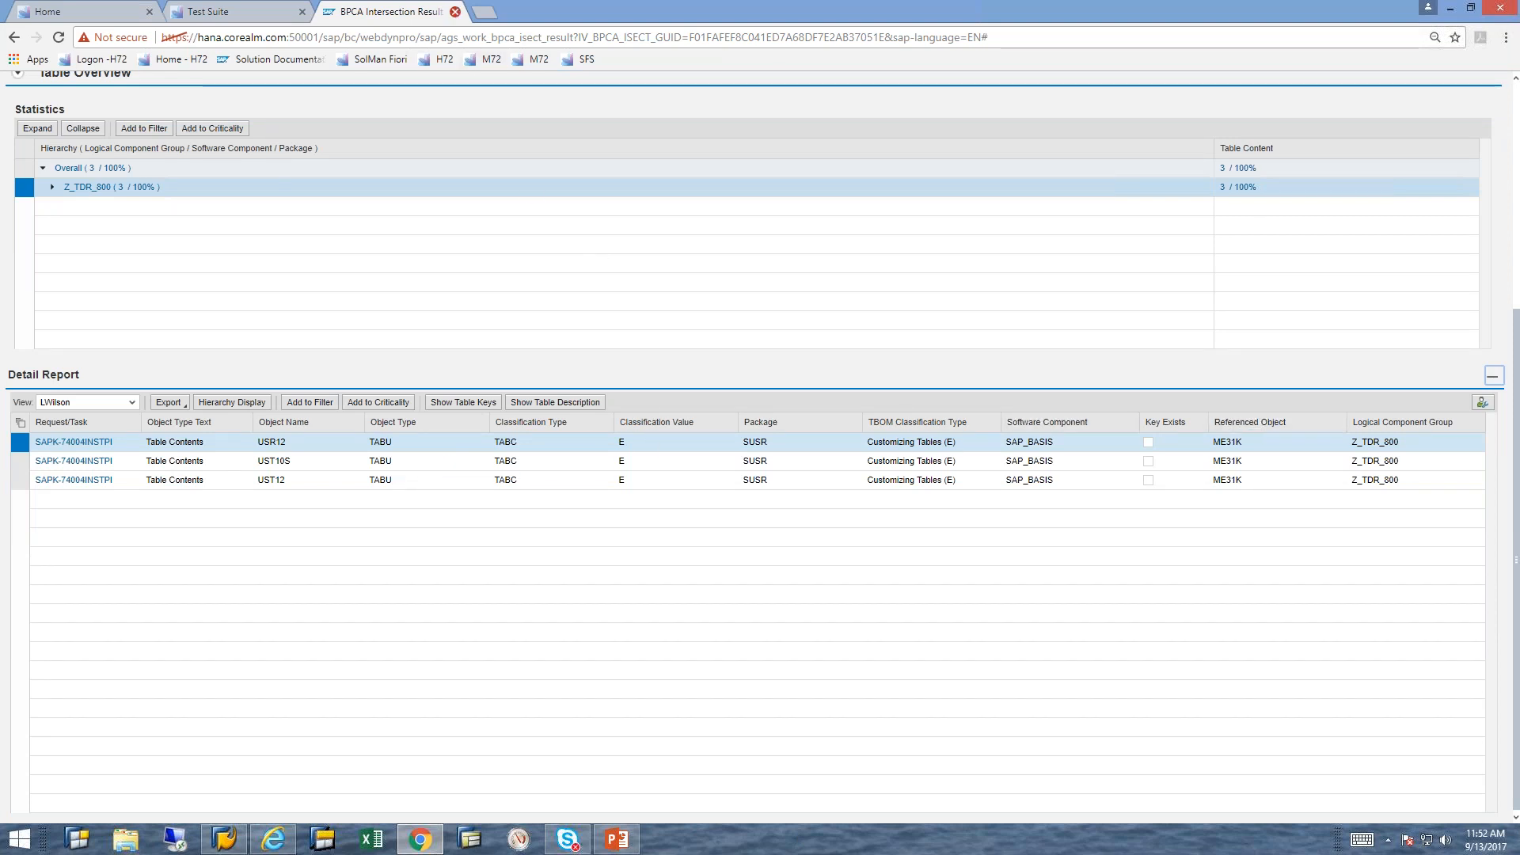
left_click(455, 11)
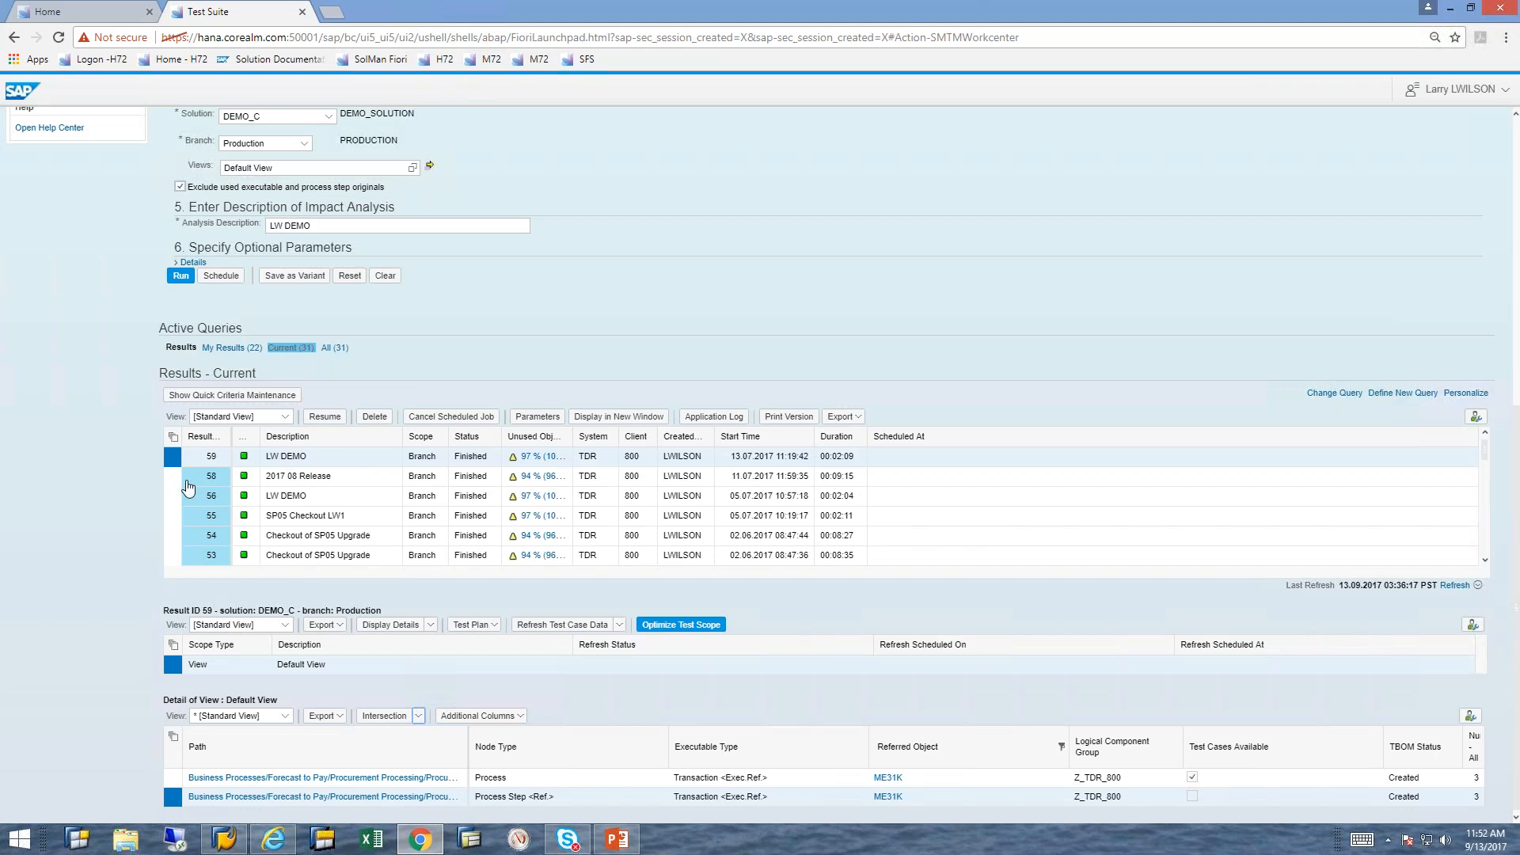
Step: Select result 58, 2017 08 Release, and filter its Default View details with a user-defined filter on referred object me31k
left_click(173, 480)
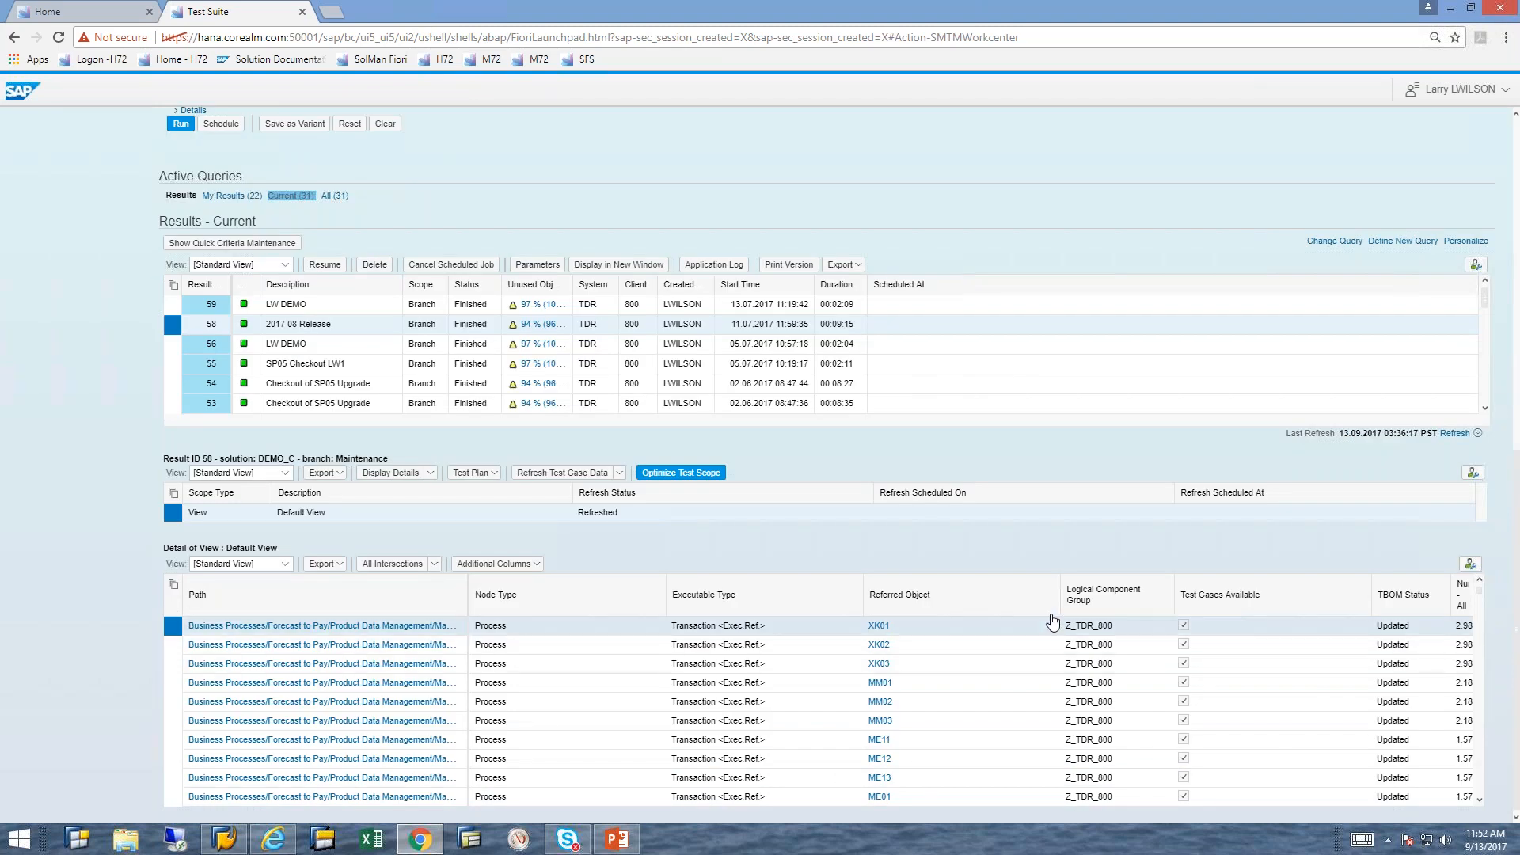
left_click(1055, 616)
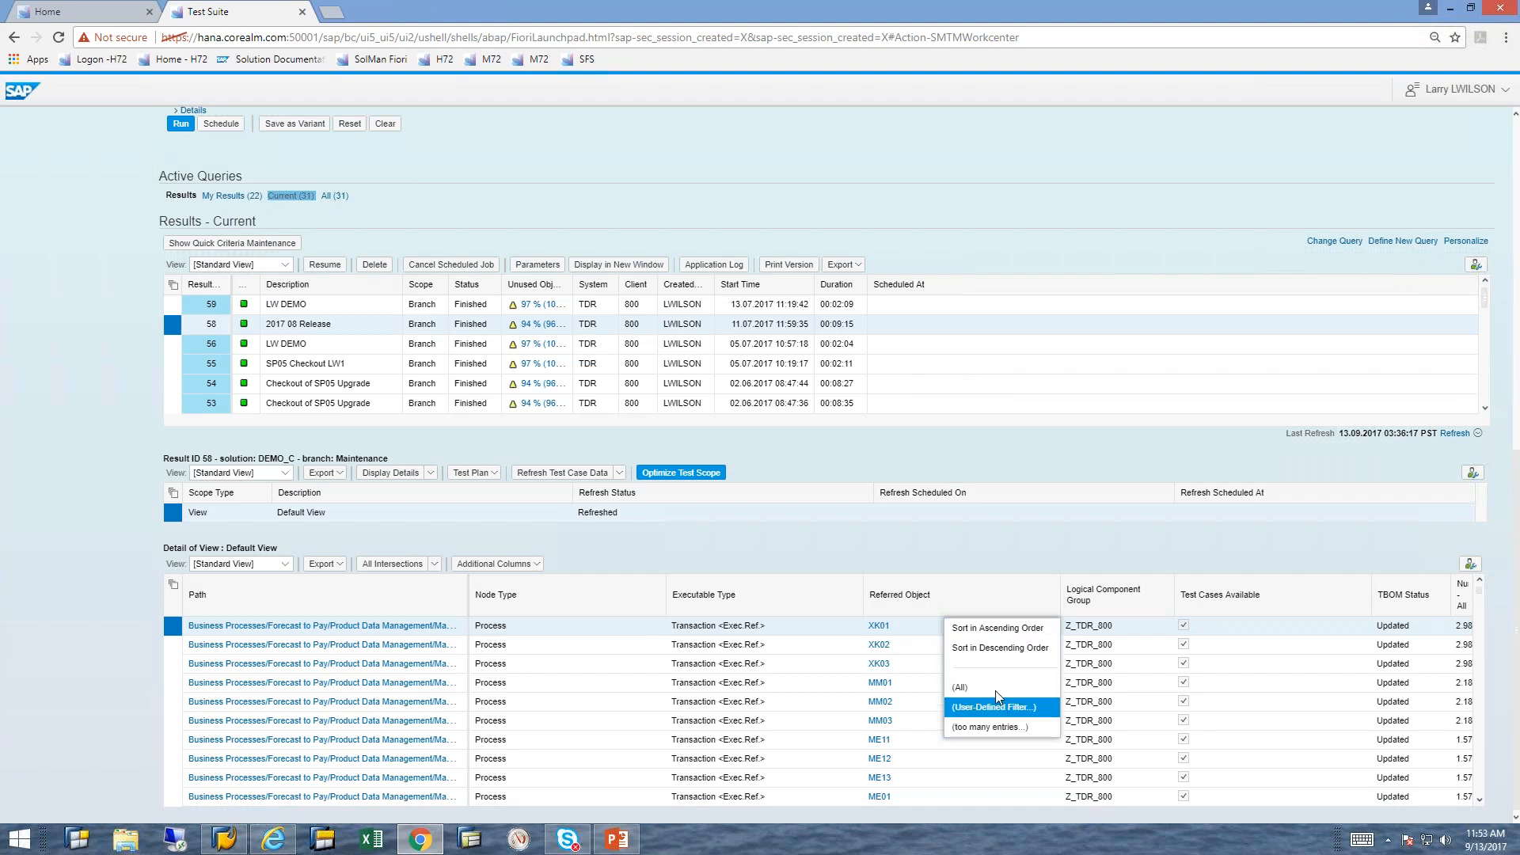
left_click(1004, 707)
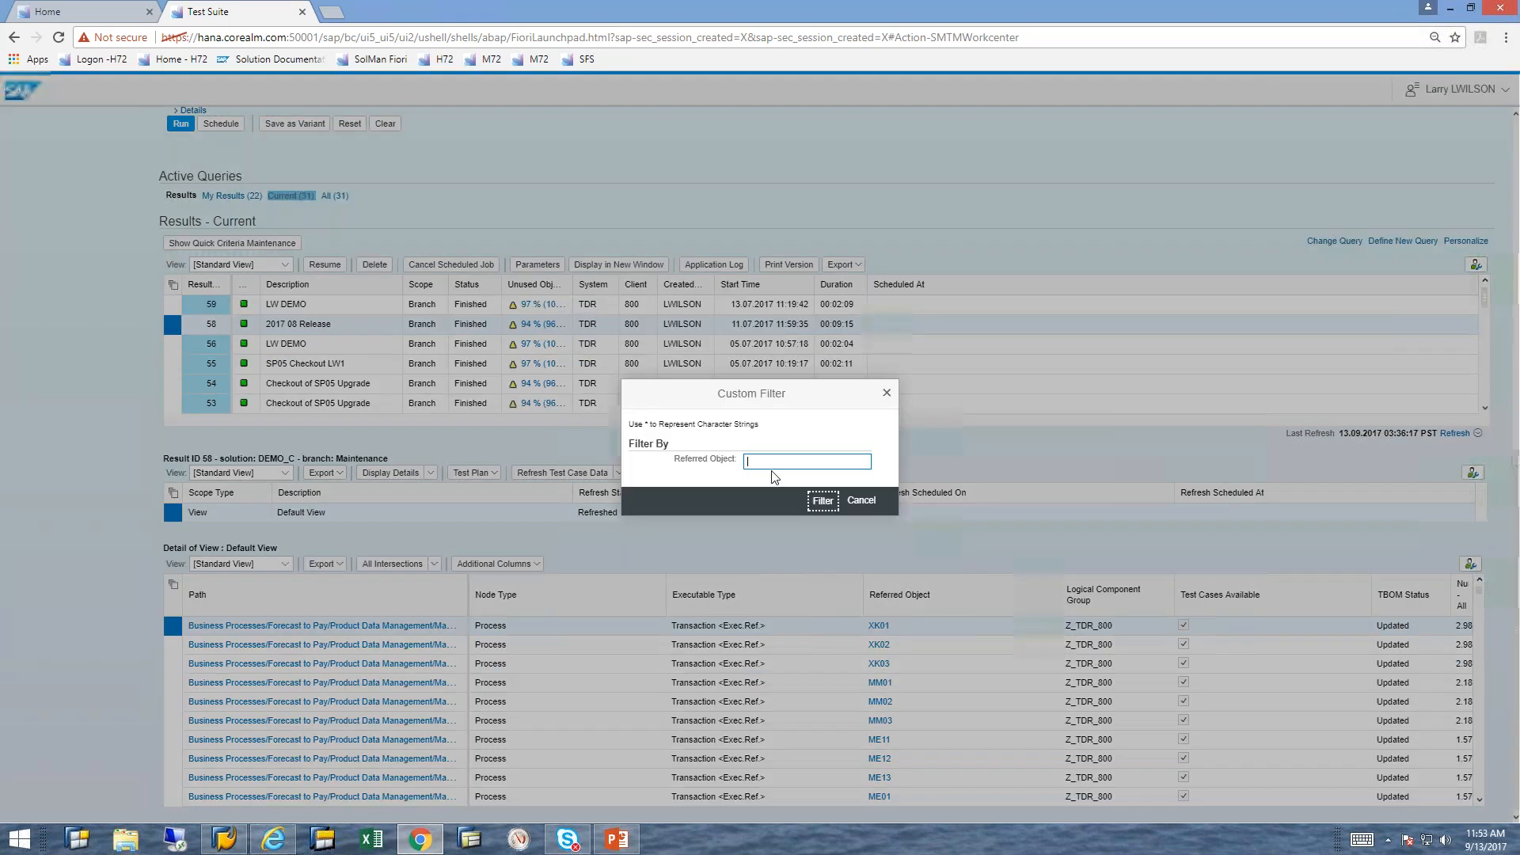
type("me")
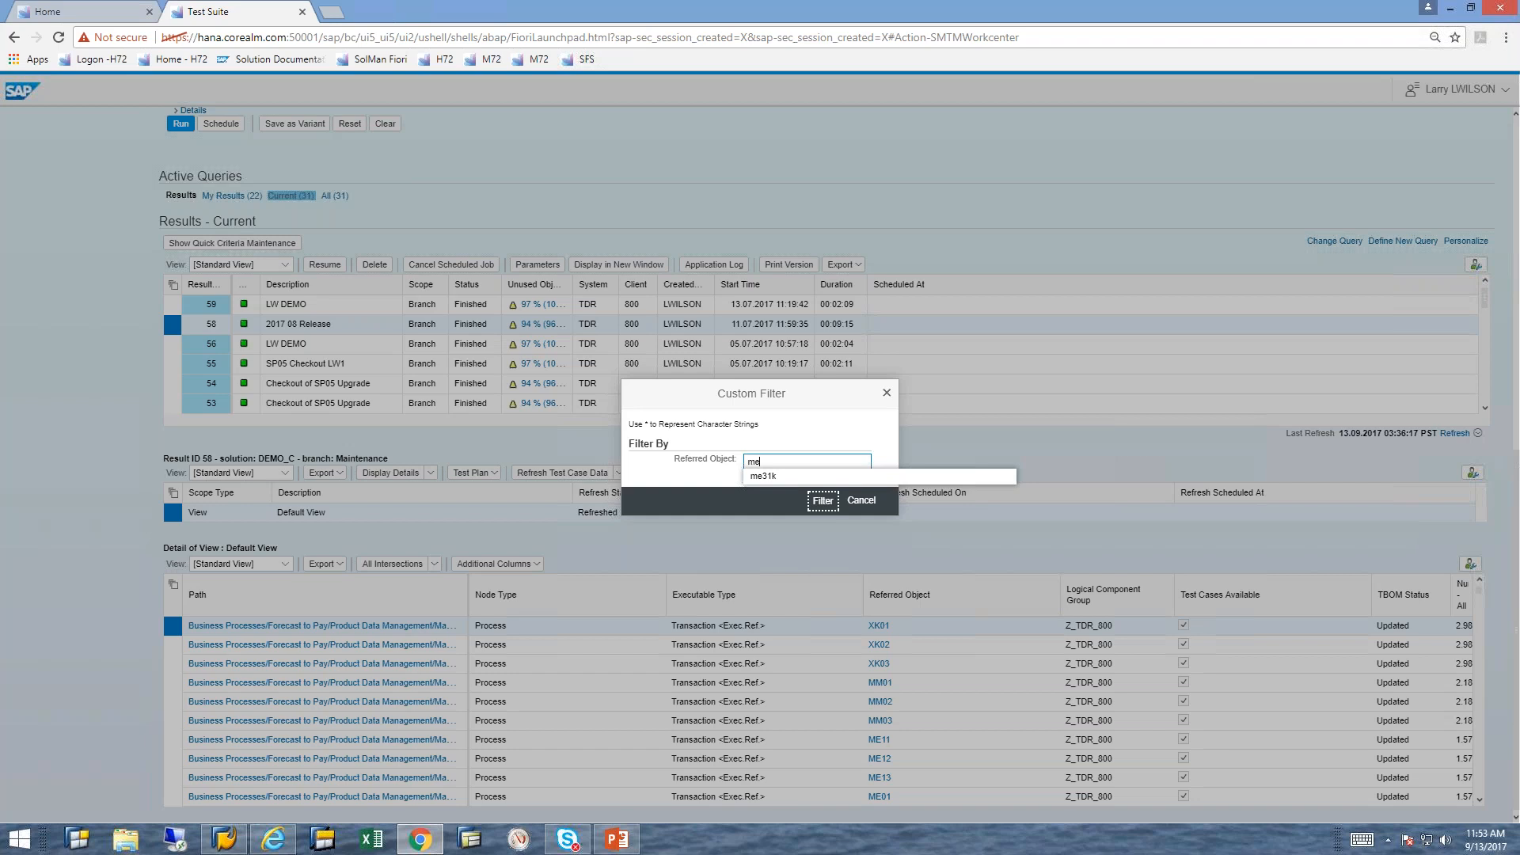
left_click(760, 475)
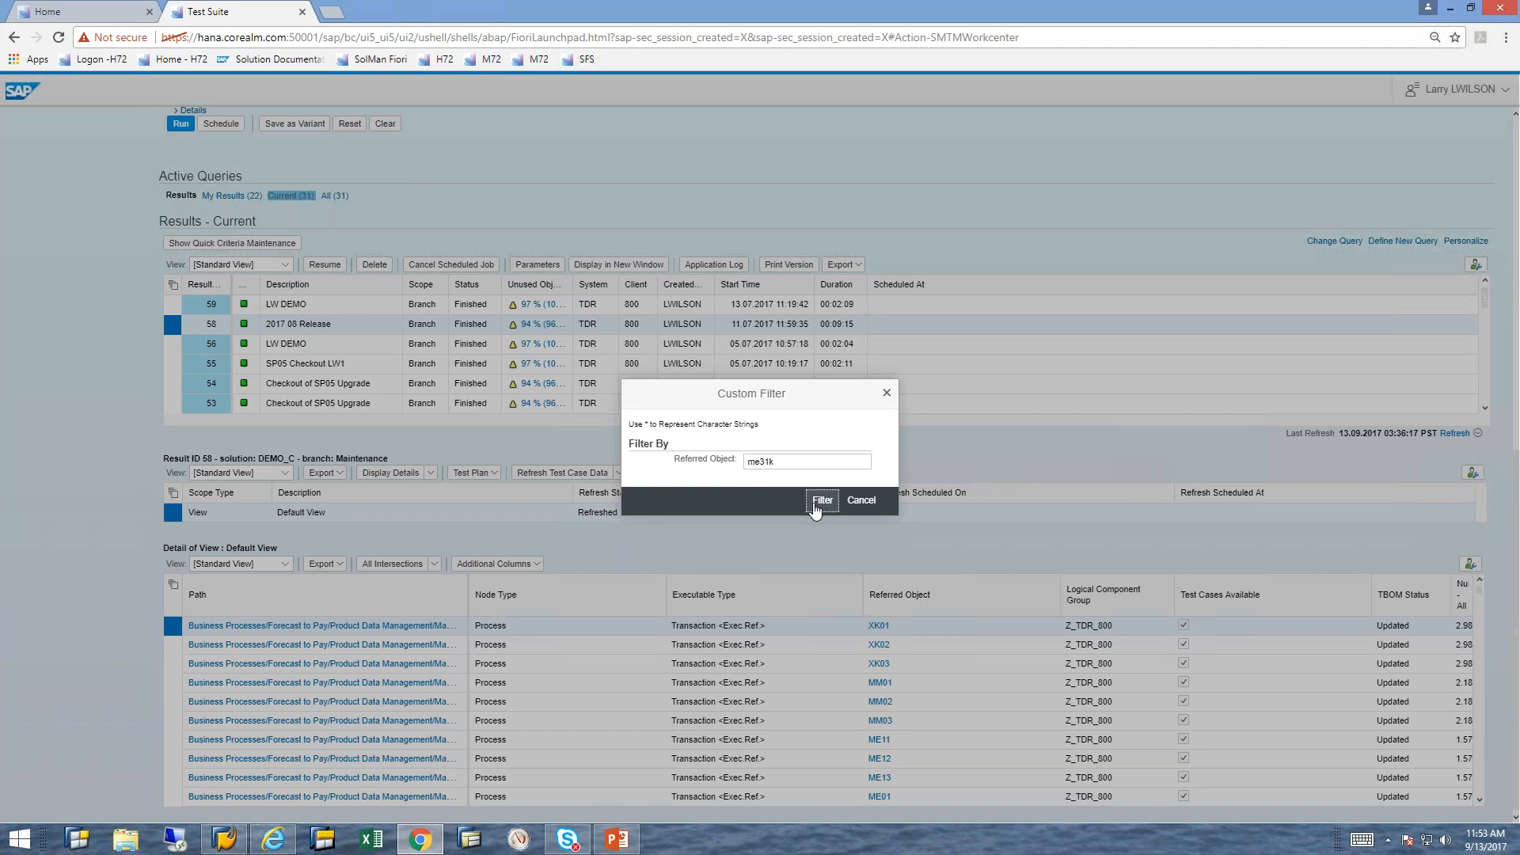
left_click(822, 502)
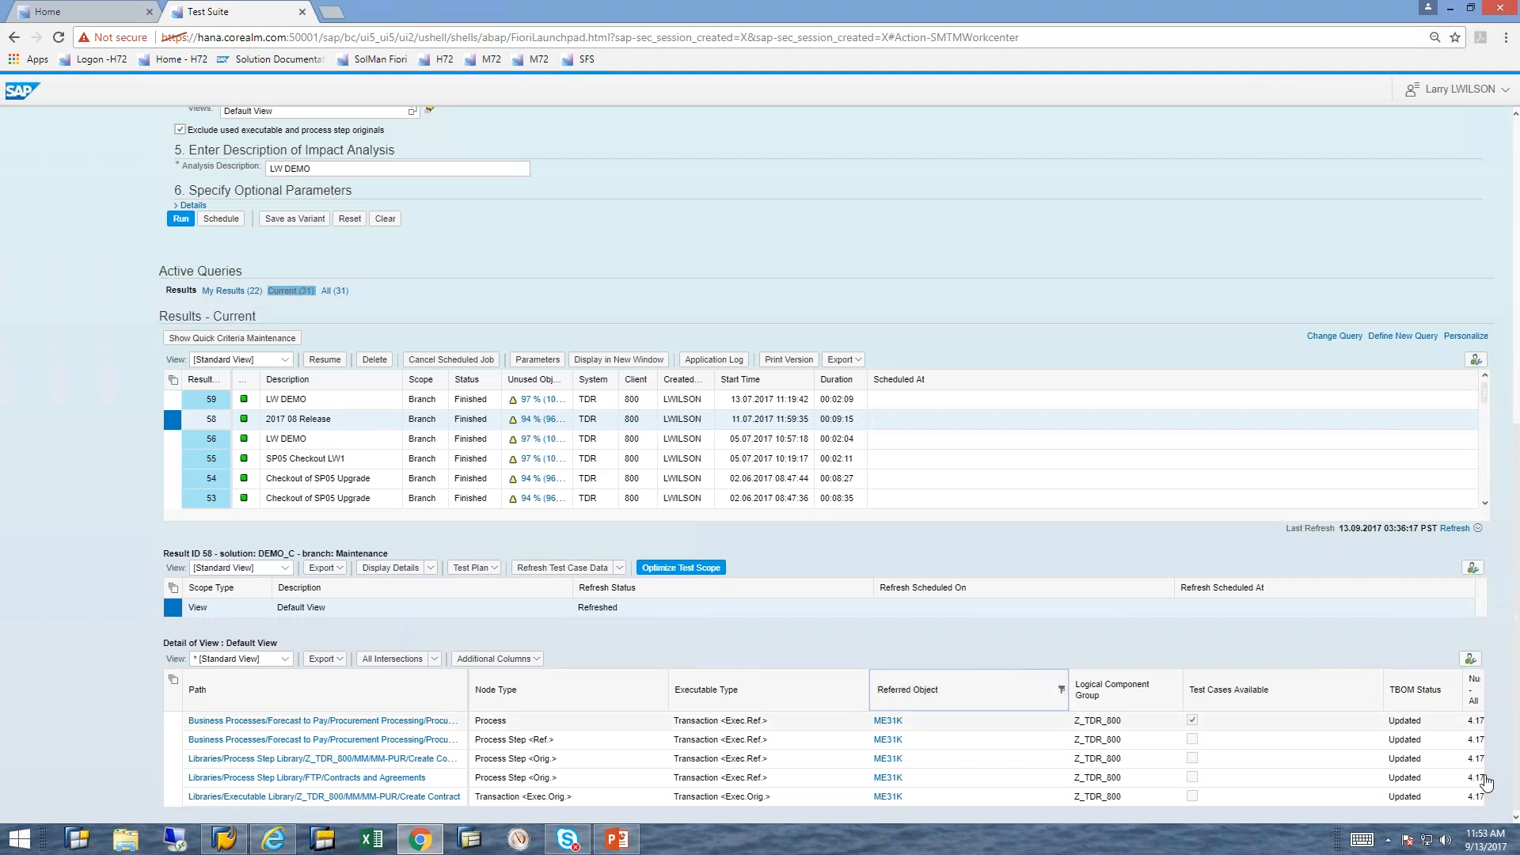
Step: Display the intersection result for the Create Contract row of the Executable Library and examine its Detail Report
left_click(172, 802)
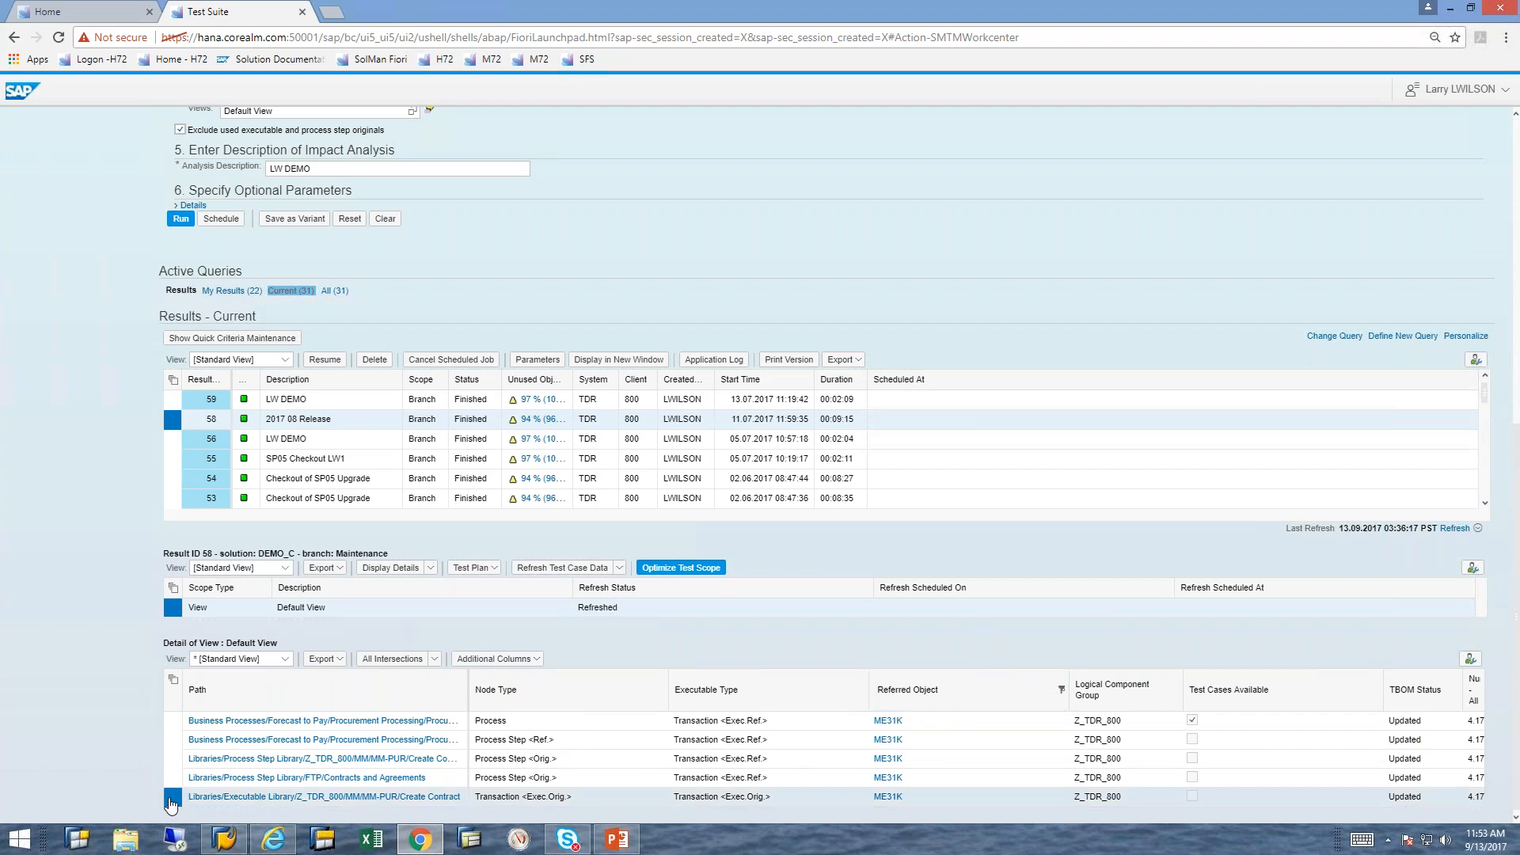
left_click(436, 662)
left_click(428, 686)
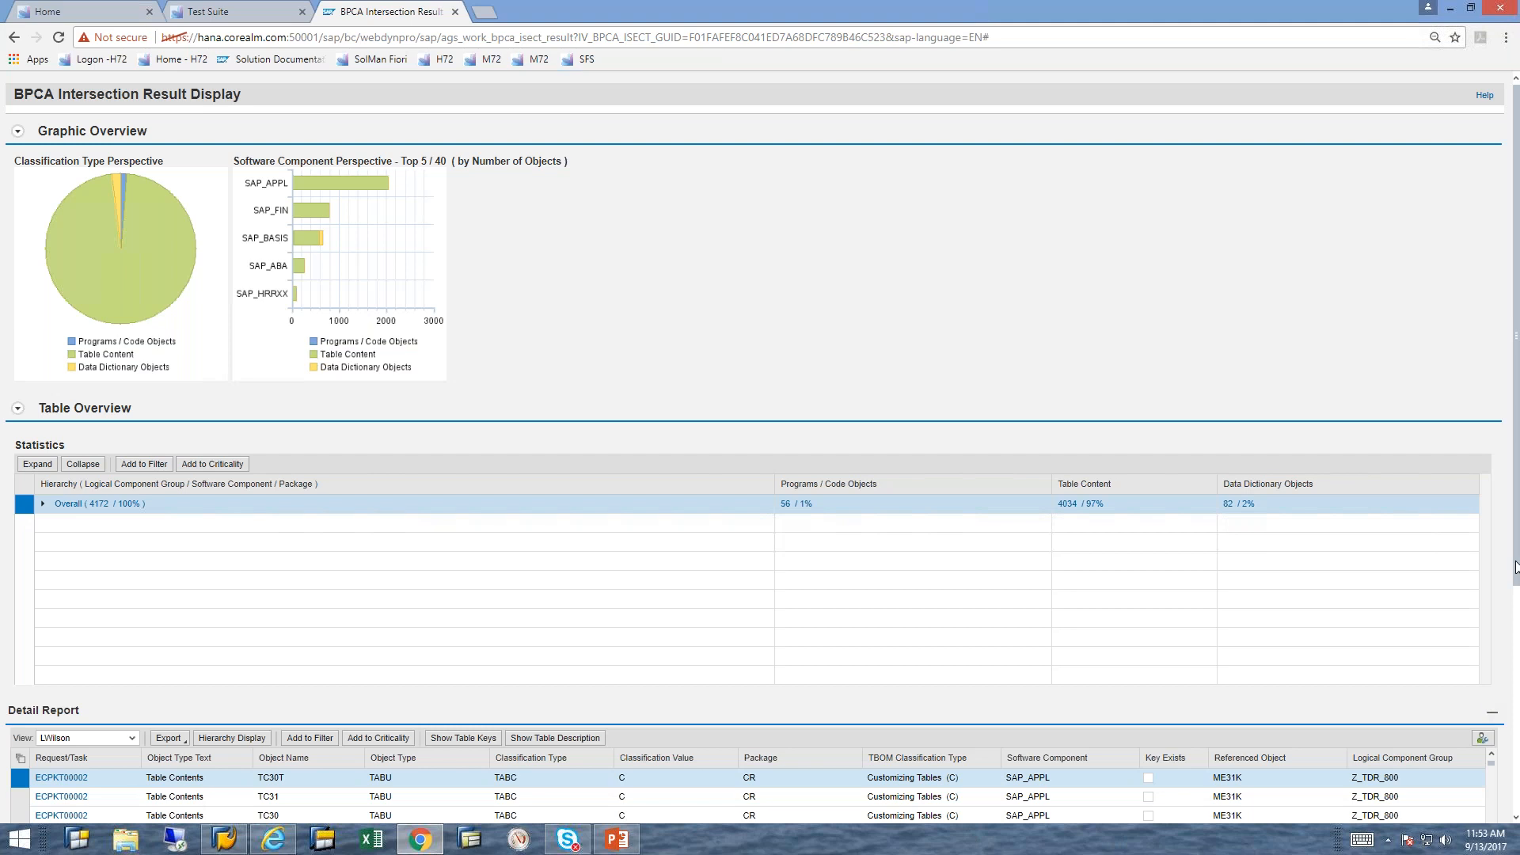
left_click_drag(1518, 579, 1516, 854)
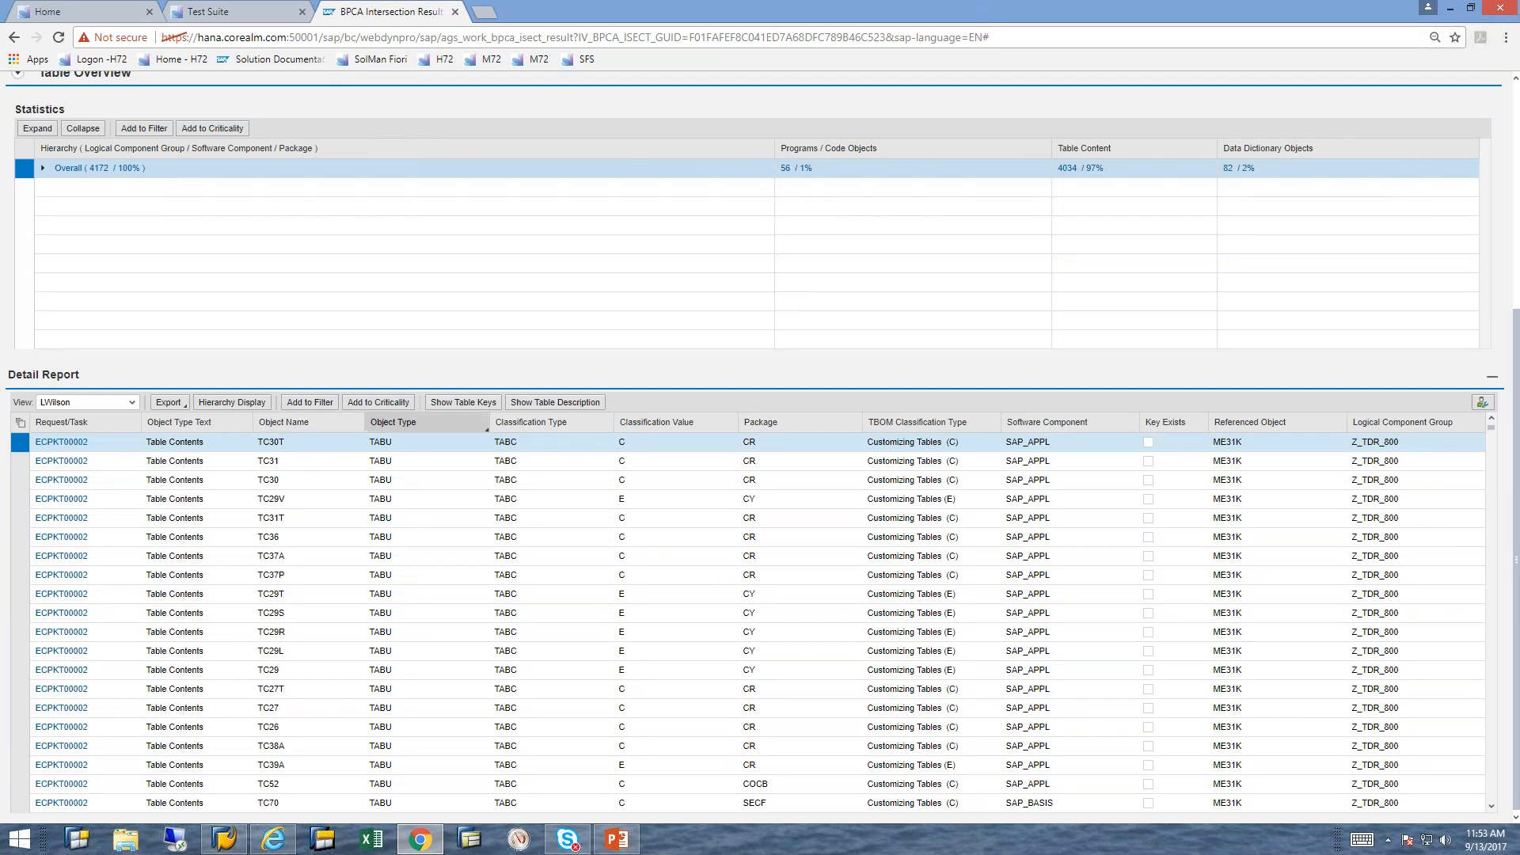
Step: Check the Detail Report's object type filter values and export options, and close the intersection result
left_click(480, 426)
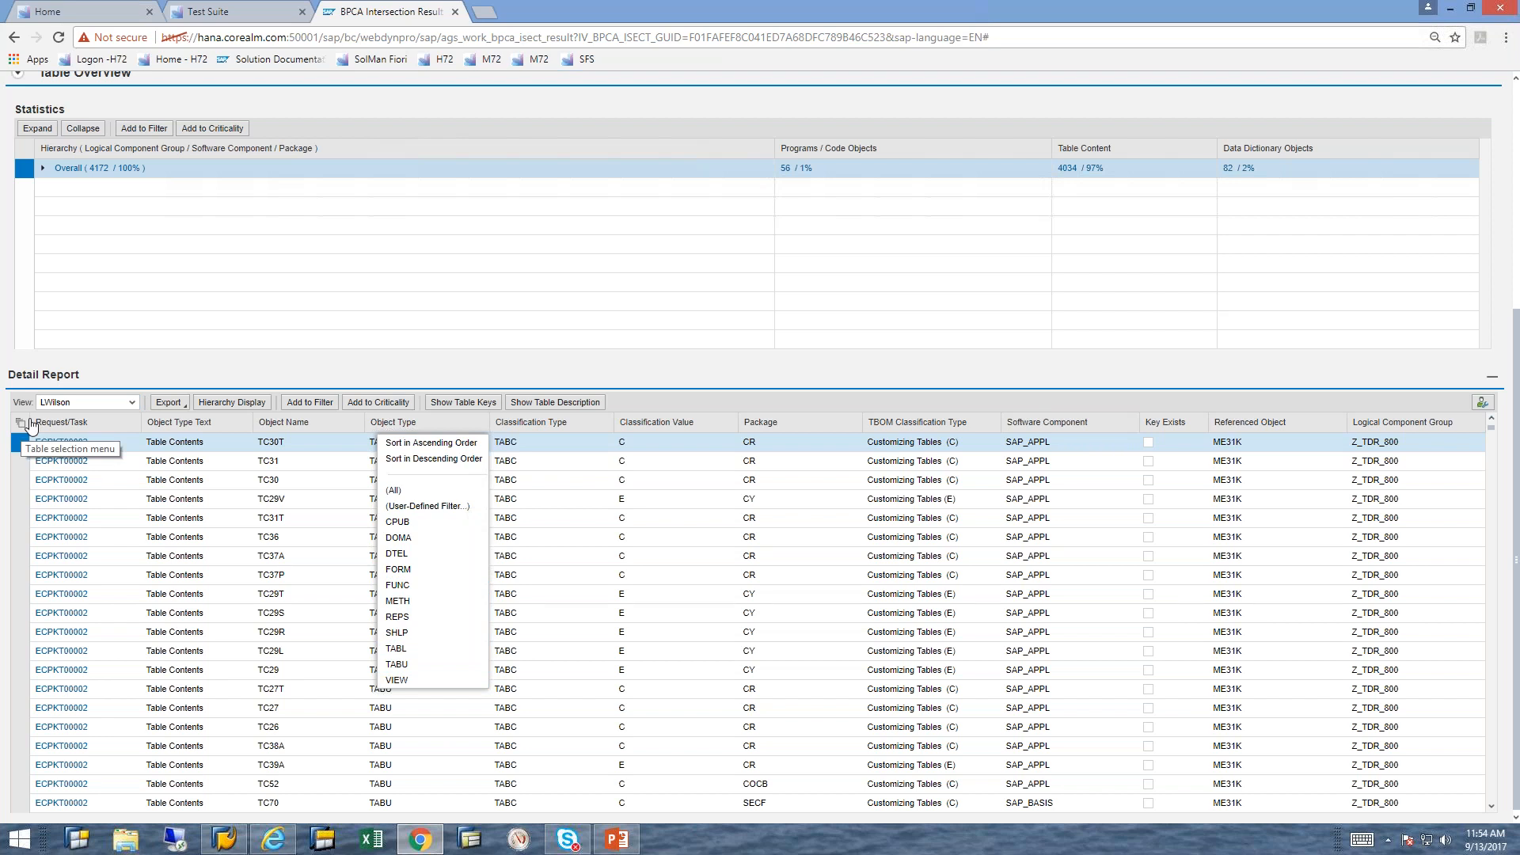
left_click(192, 407)
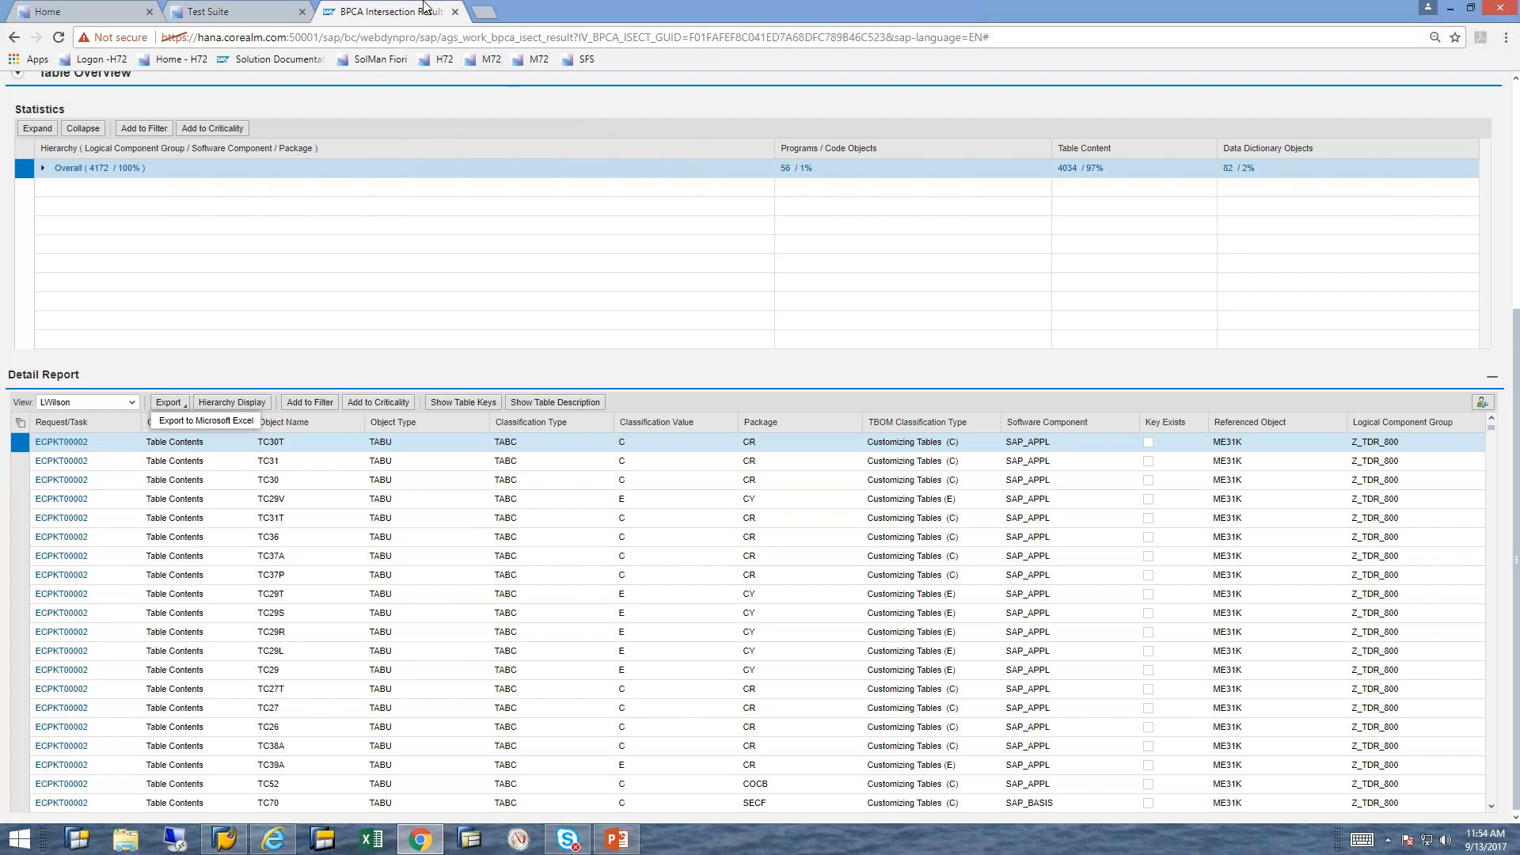
left_click(455, 12)
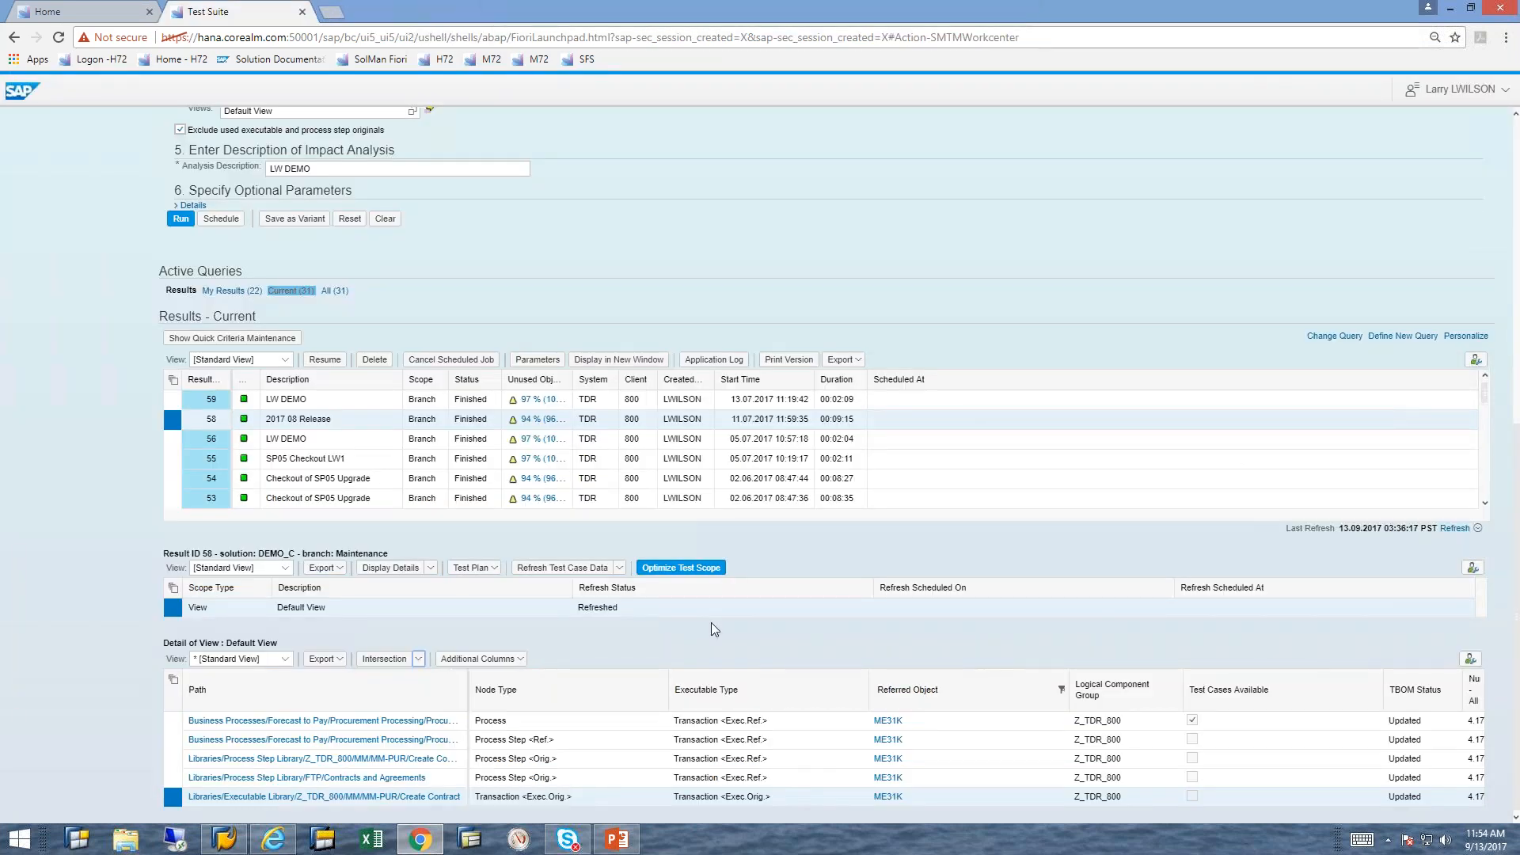
Step: Open the test scope optimization for result 58, 2017 08 Release
left_click(685, 569)
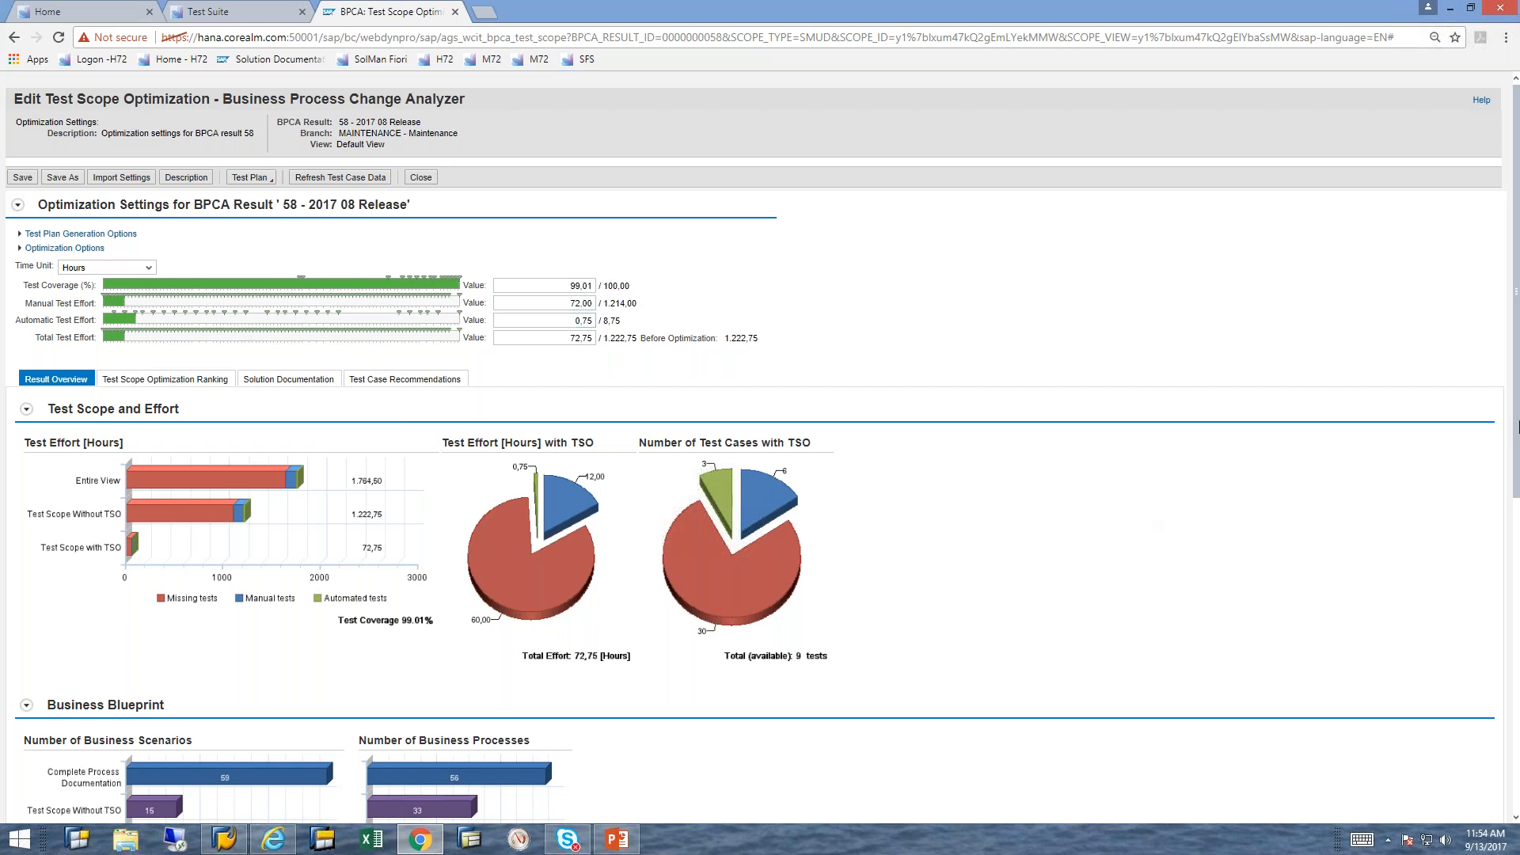
Step: Examine the result overview's effort charts, business blueprint and test coverage statistics, and display the Test Scope Optimization Ranking graph
scroll(1517, 423, "down", 1)
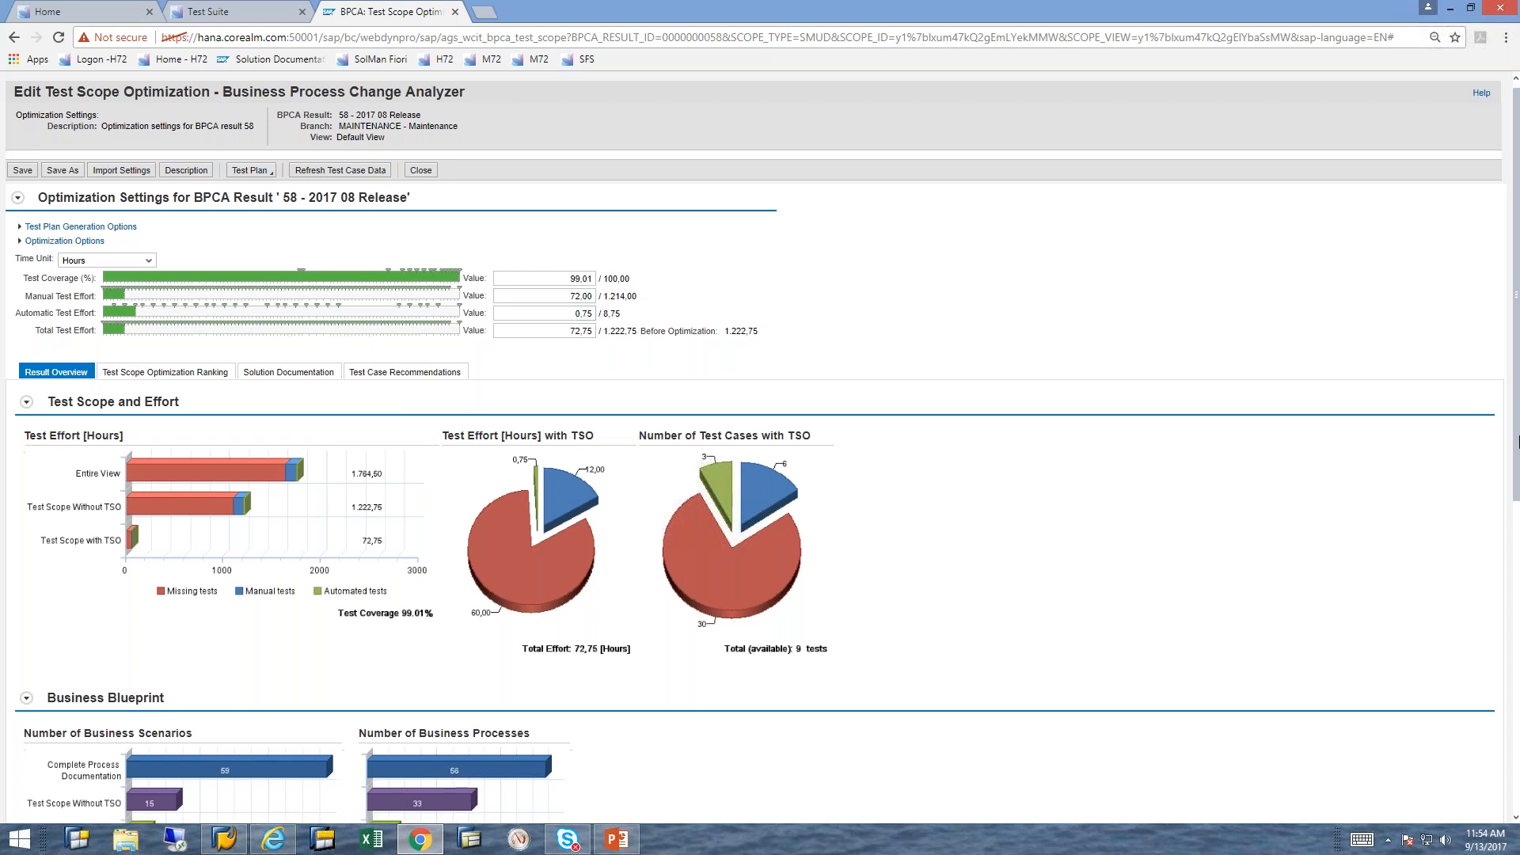
scroll(1518, 475, "down", 1)
scroll(1518, 633, "down", 1)
scroll(1518, 659, "down", 3)
scroll(1518, 608, "down", 3)
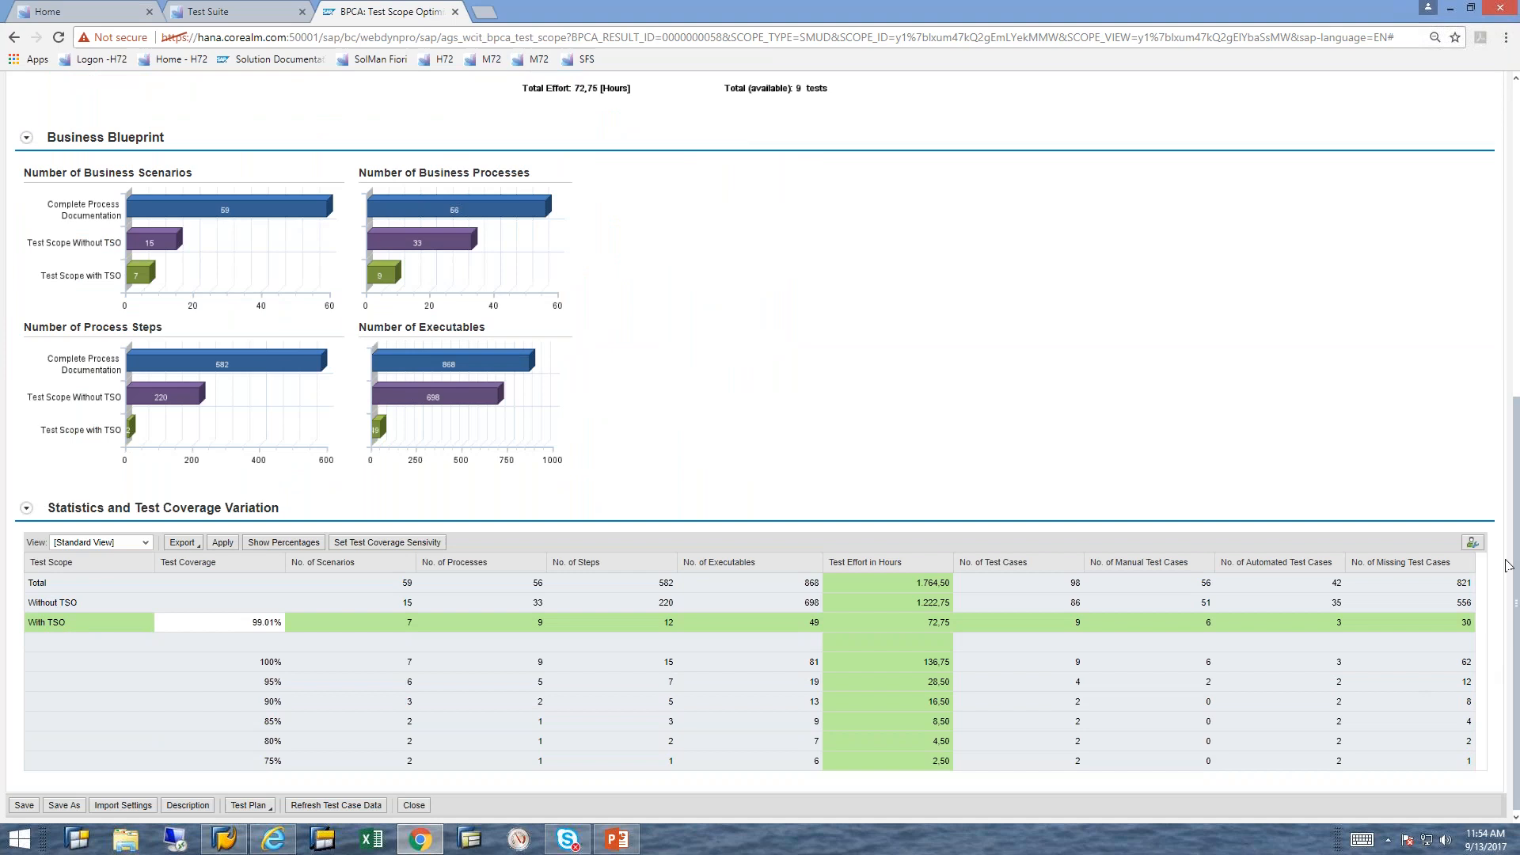
left_click(336, 805)
scroll(672, 288, "up", 1)
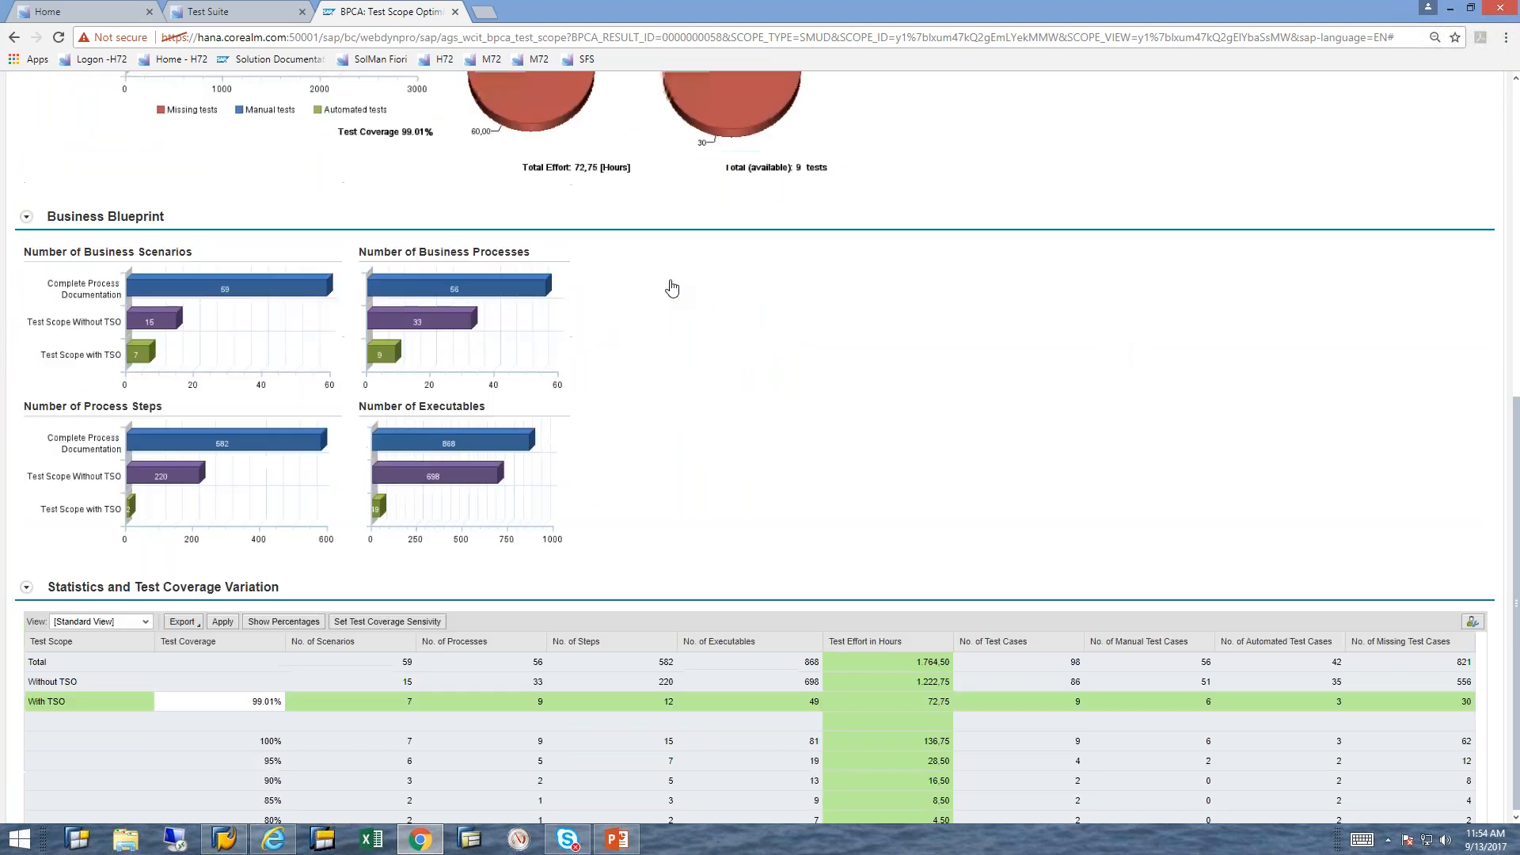
scroll(673, 287, "up", 5)
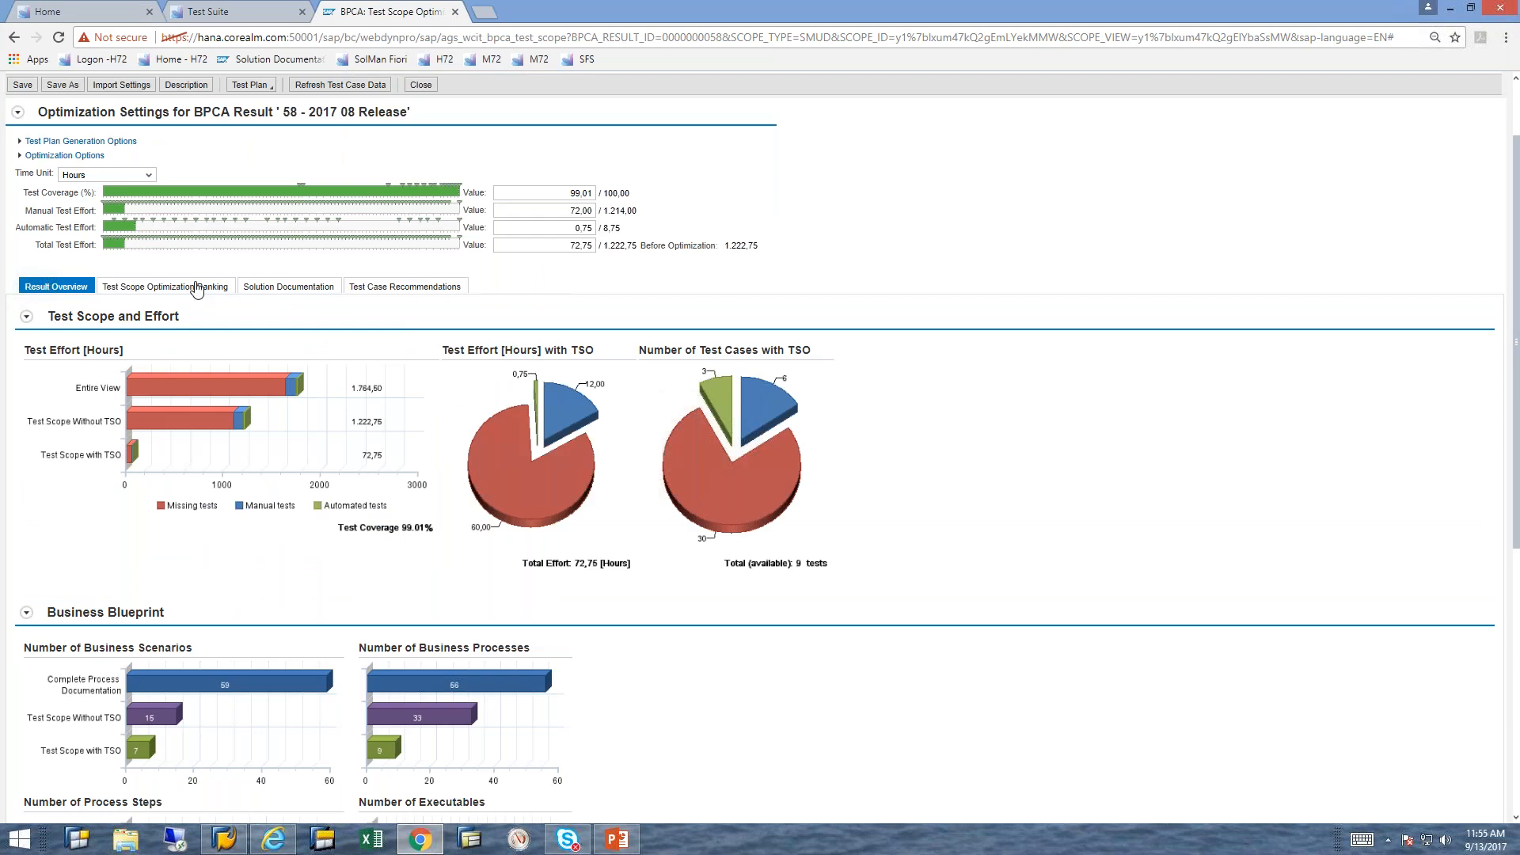
left_click(166, 287)
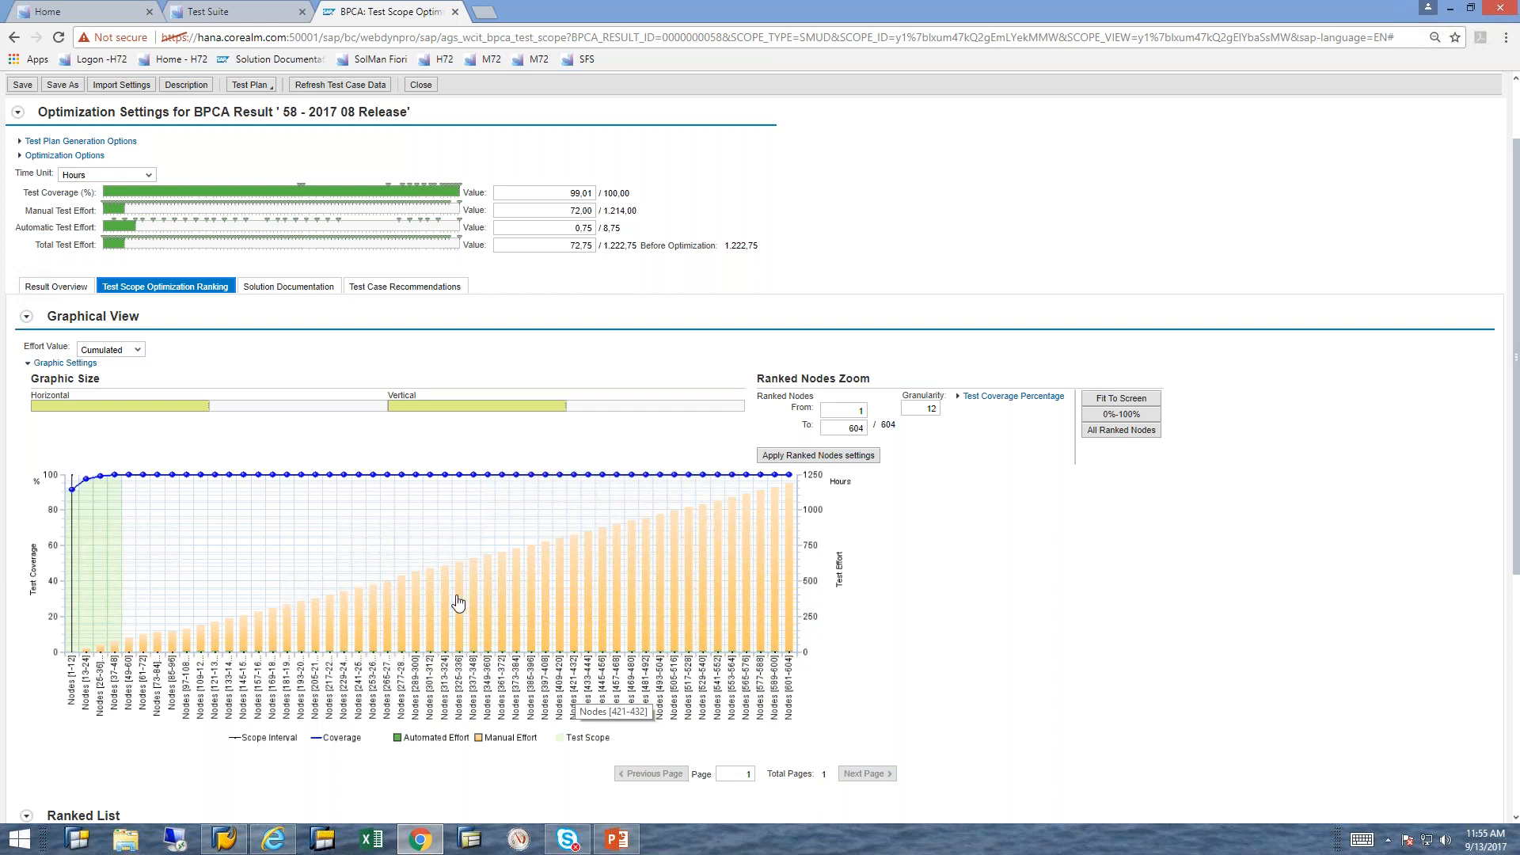
Step: Display the Solution Documentation hierarchy and expand Business Processes, End to End Scenarios and ETE 009 Procure to Pay down to its test case
left_click(277, 292)
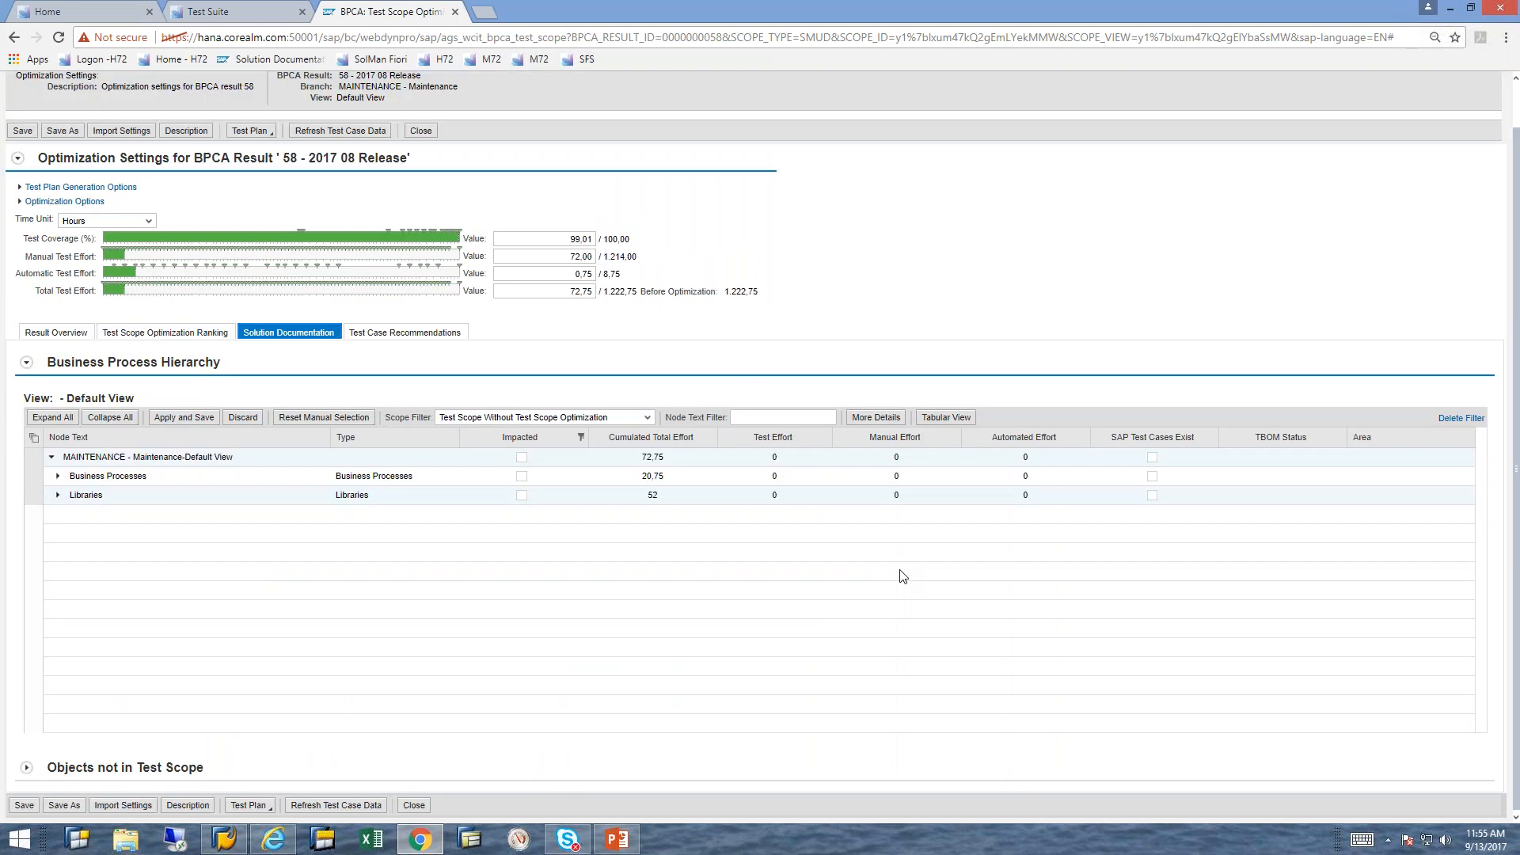
left_click(58, 477)
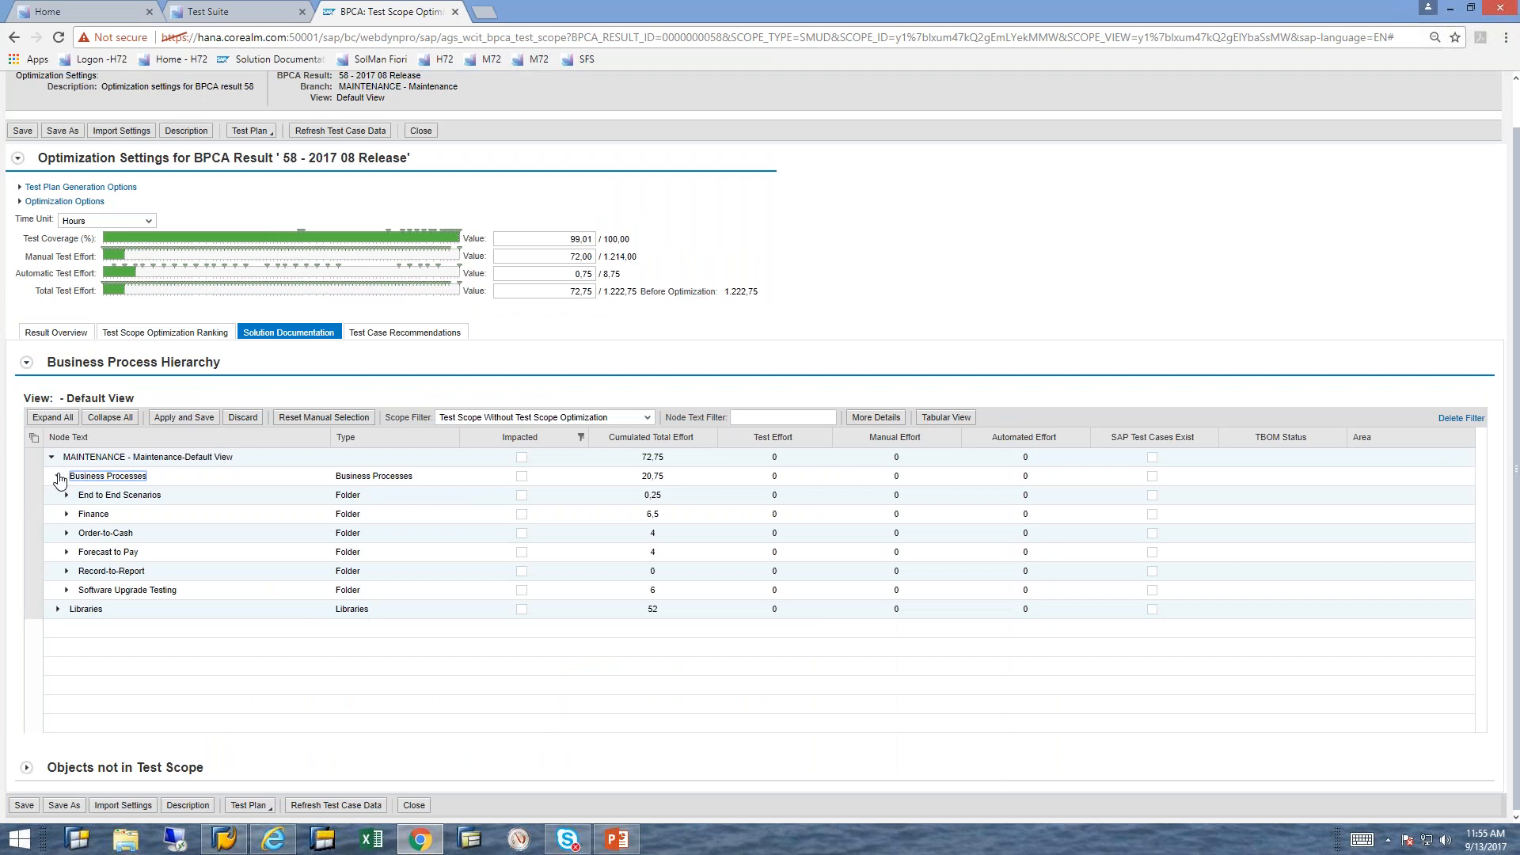
left_click(67, 497)
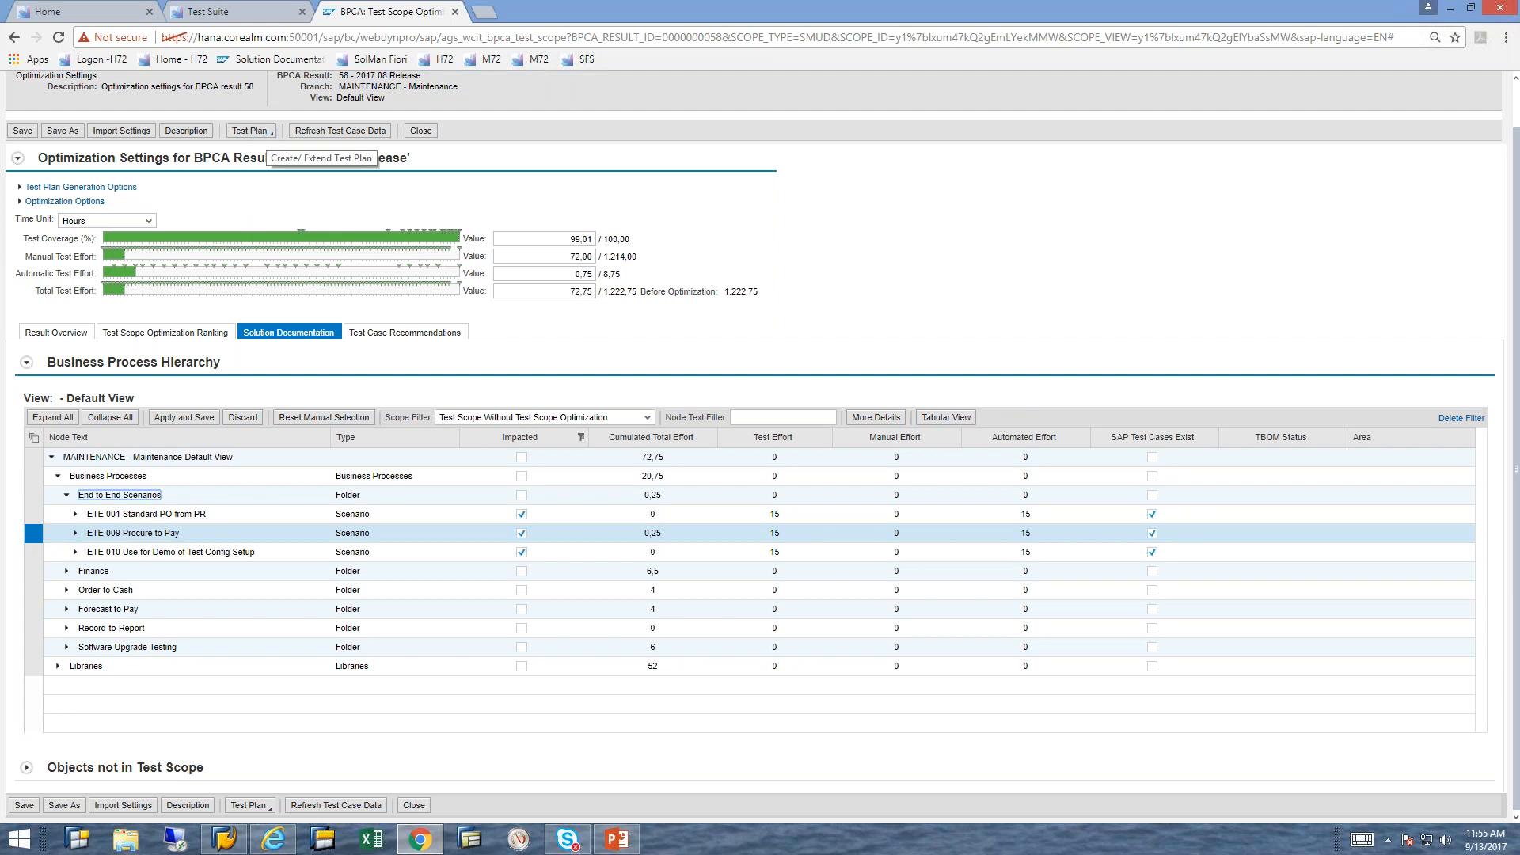
left_click(77, 535)
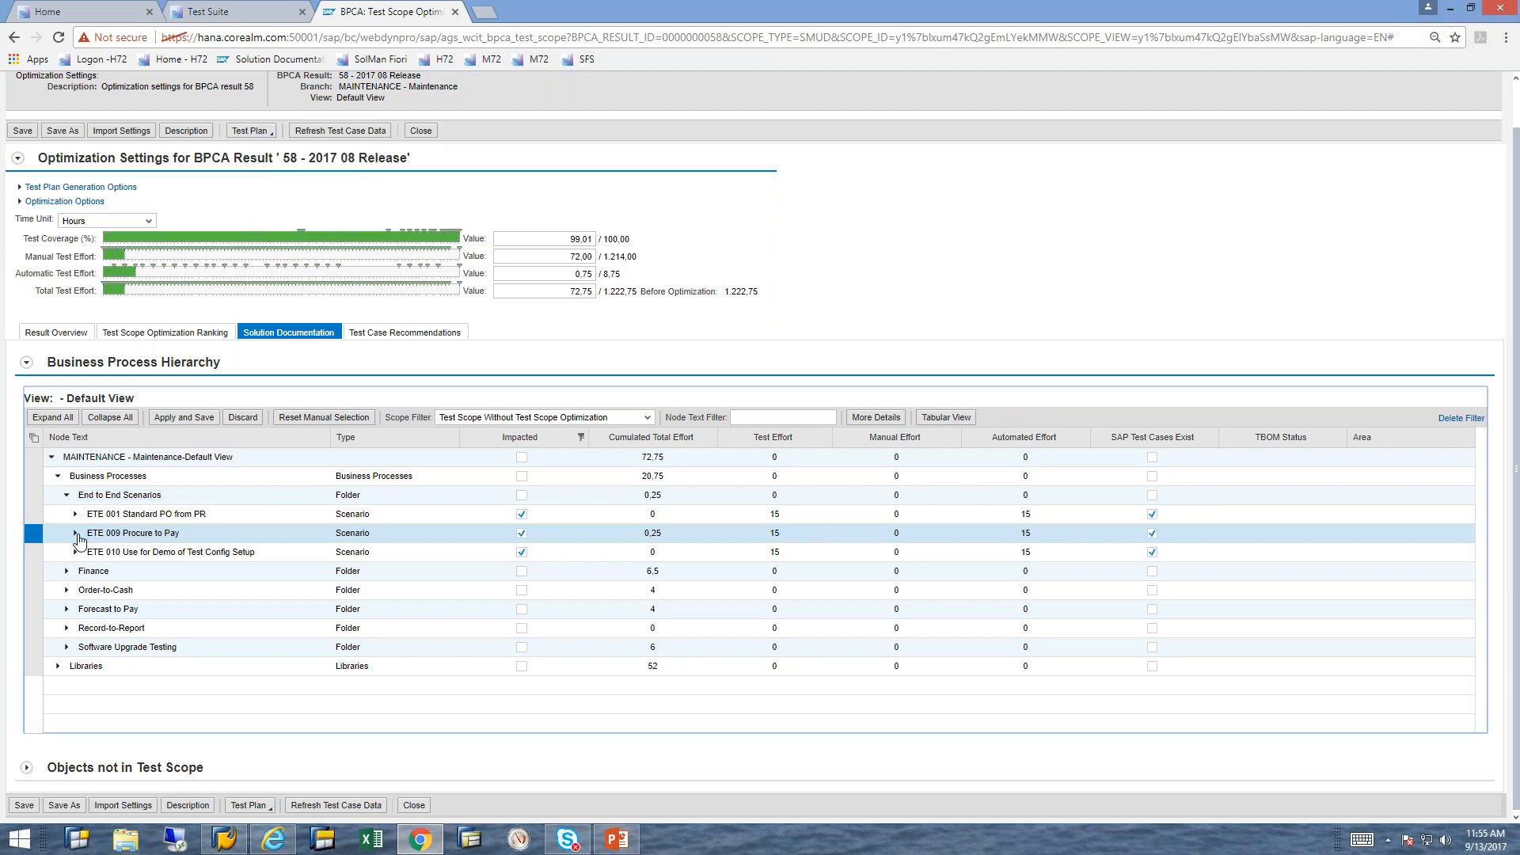
left_click(85, 577)
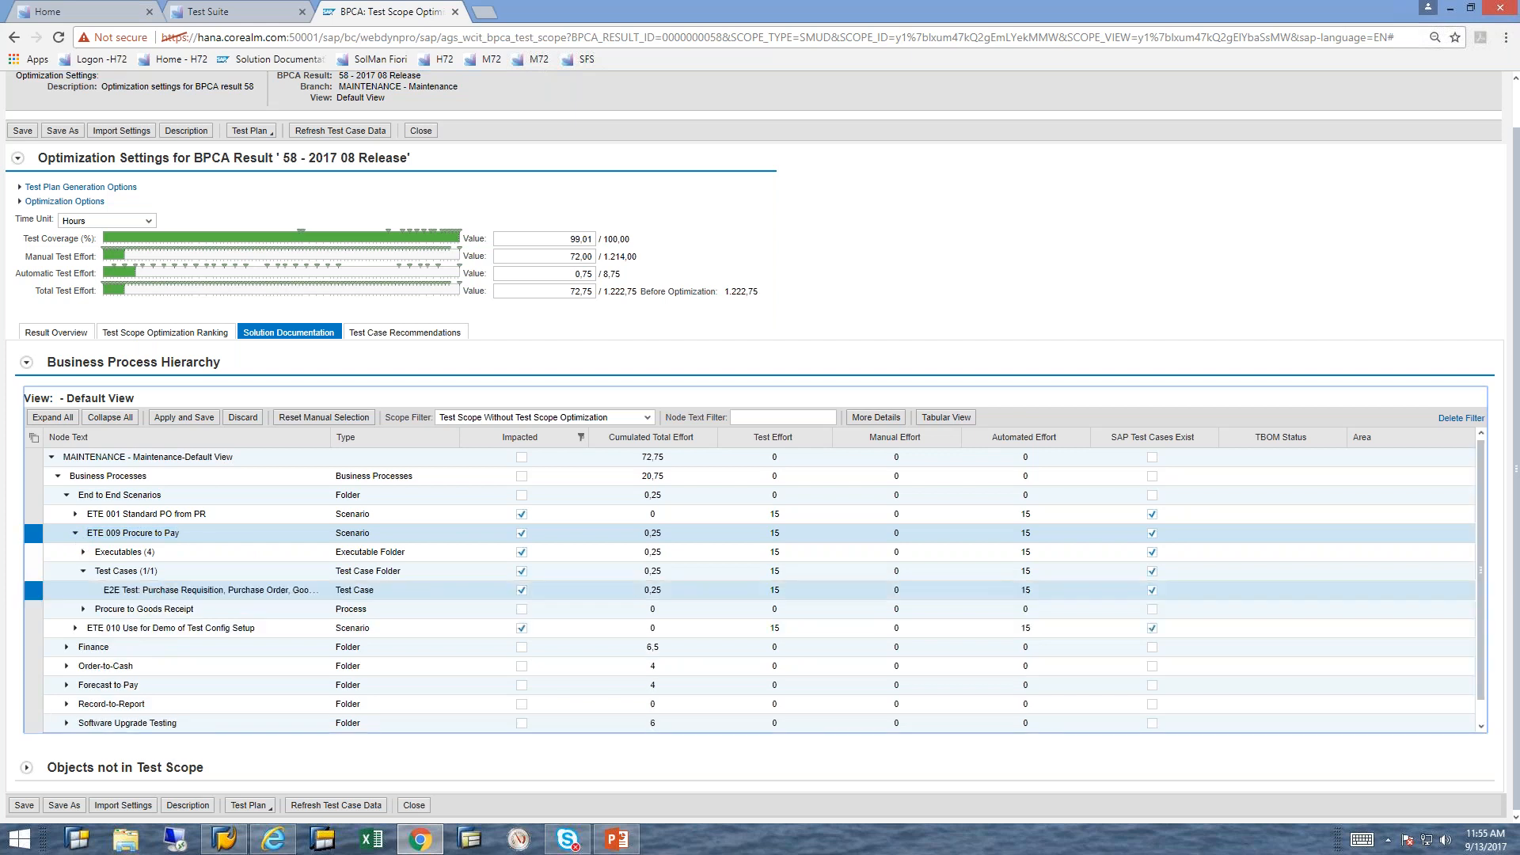
left_click(83, 571)
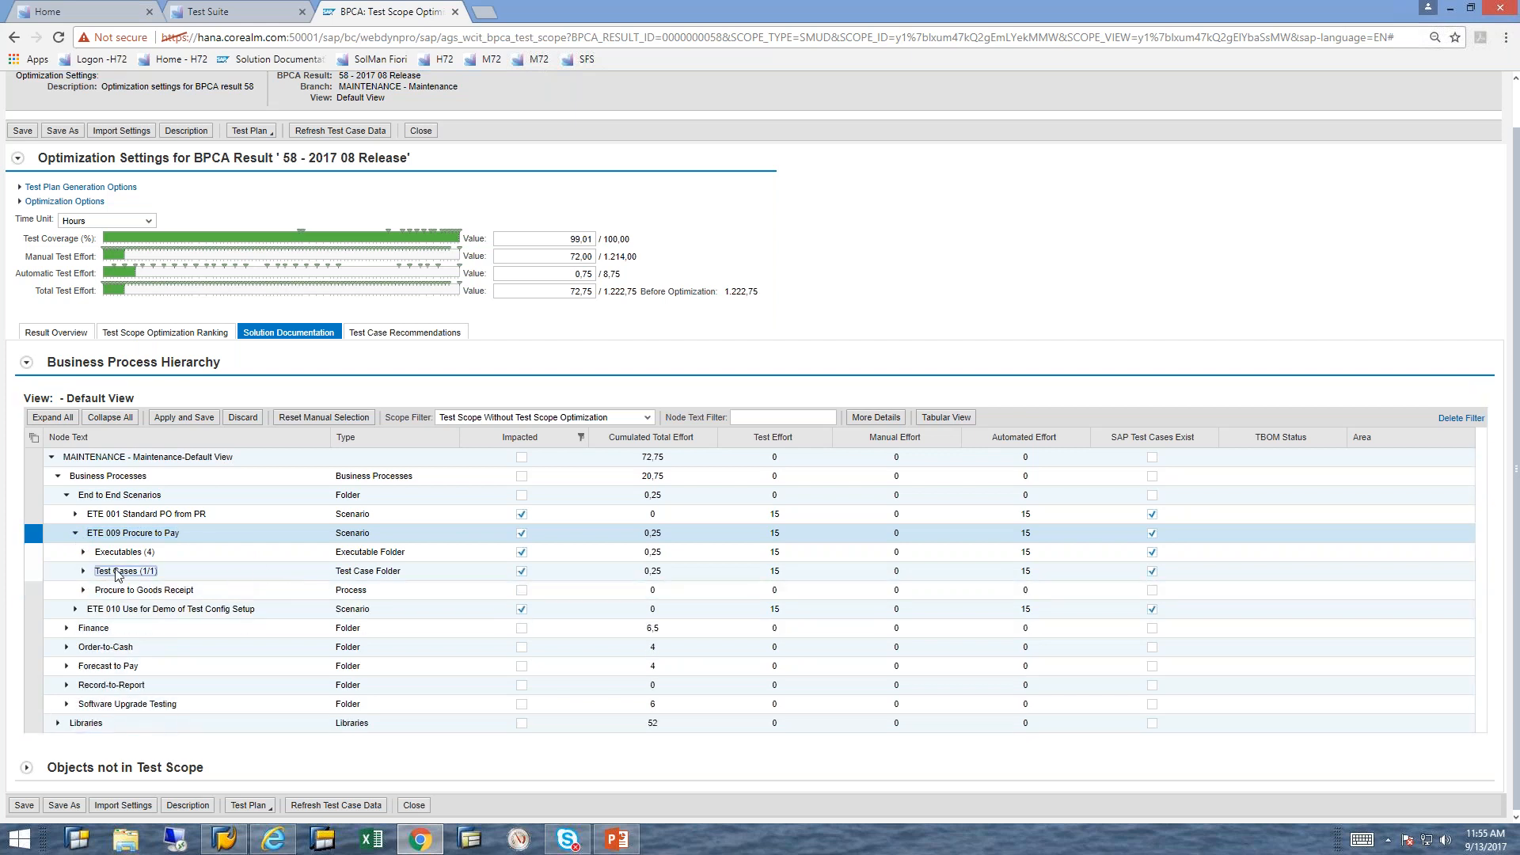
left_click(84, 572)
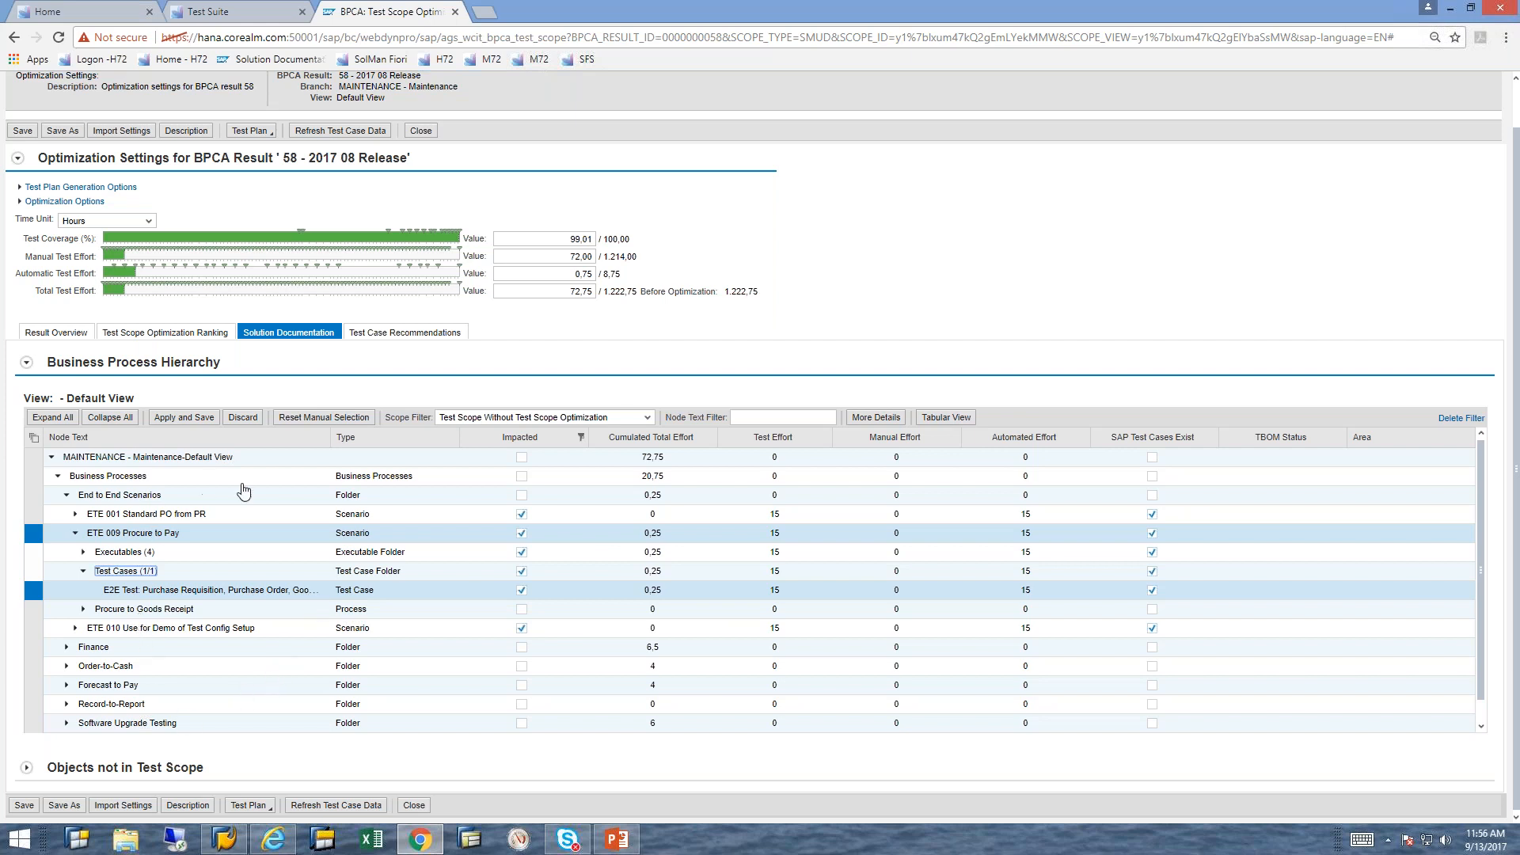
left_click(520, 513)
Step: Start creating a new test plan for result 58 with test plan ID 2017, and cancel the creation
left_click(274, 134)
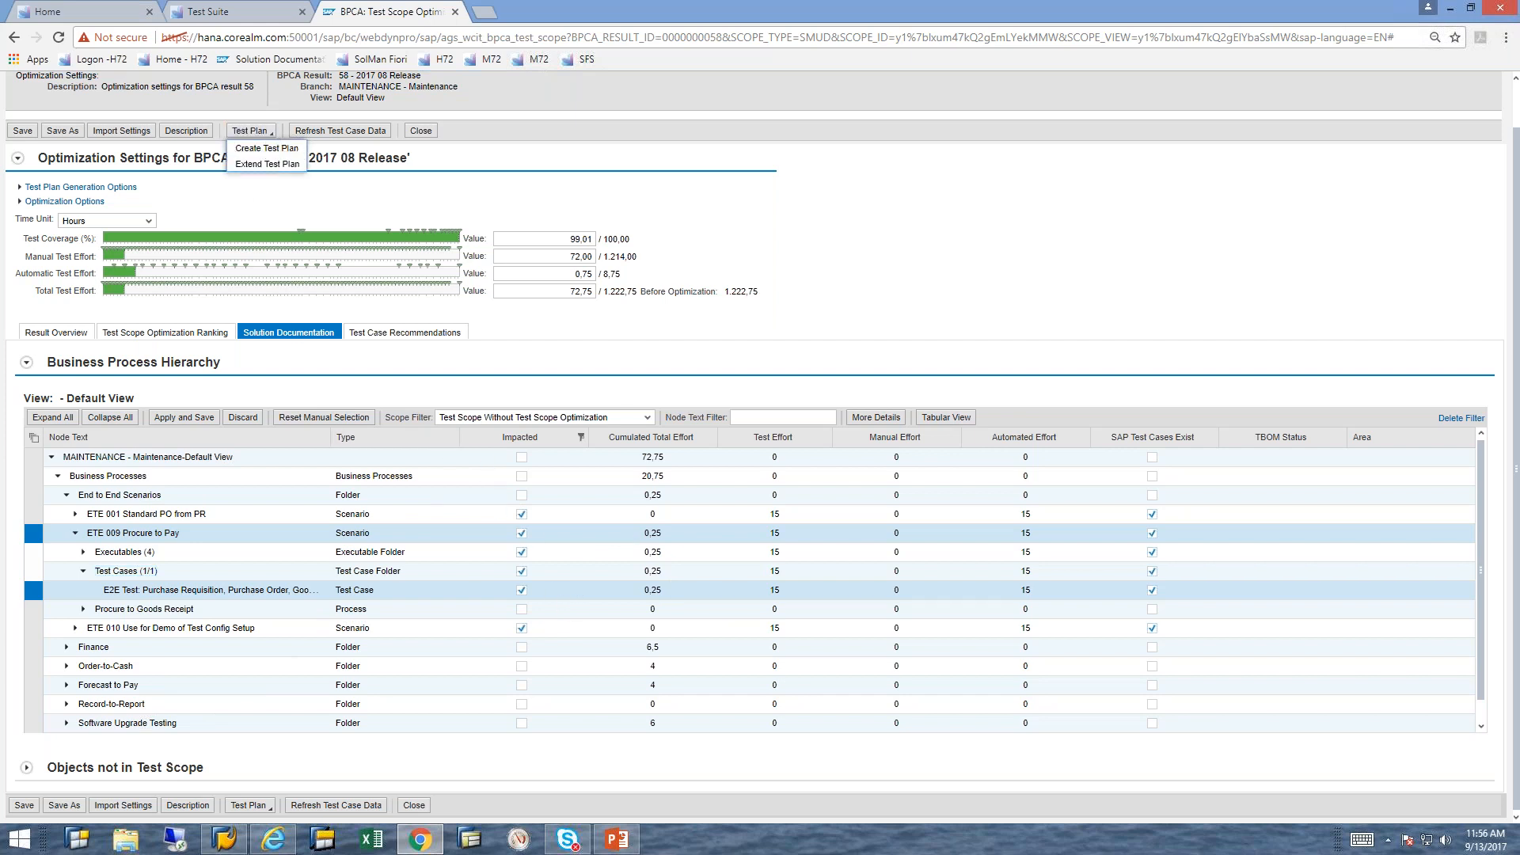
left_click(269, 148)
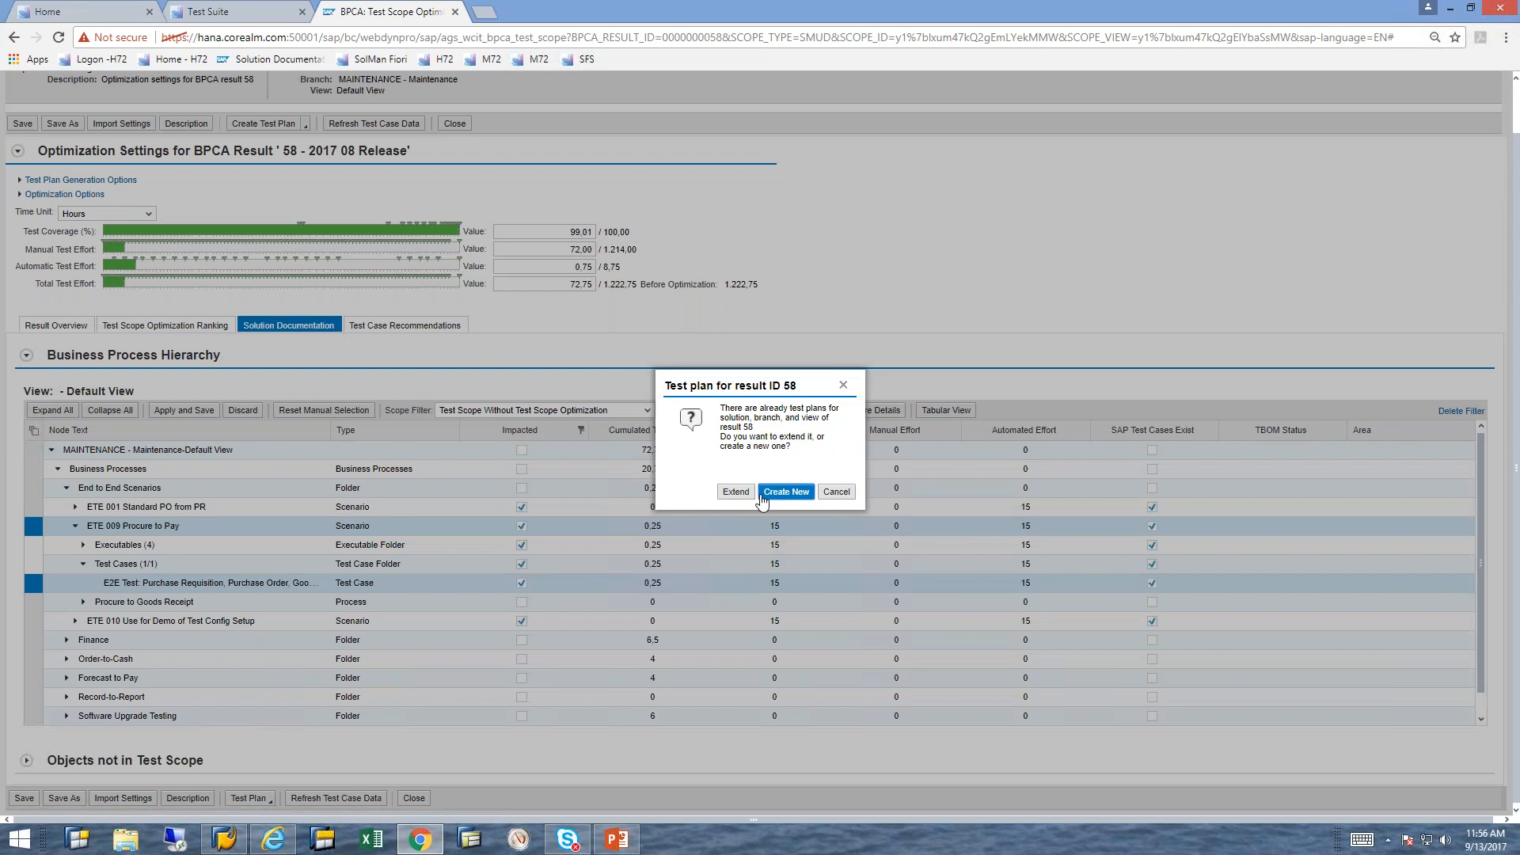
left_click(769, 495)
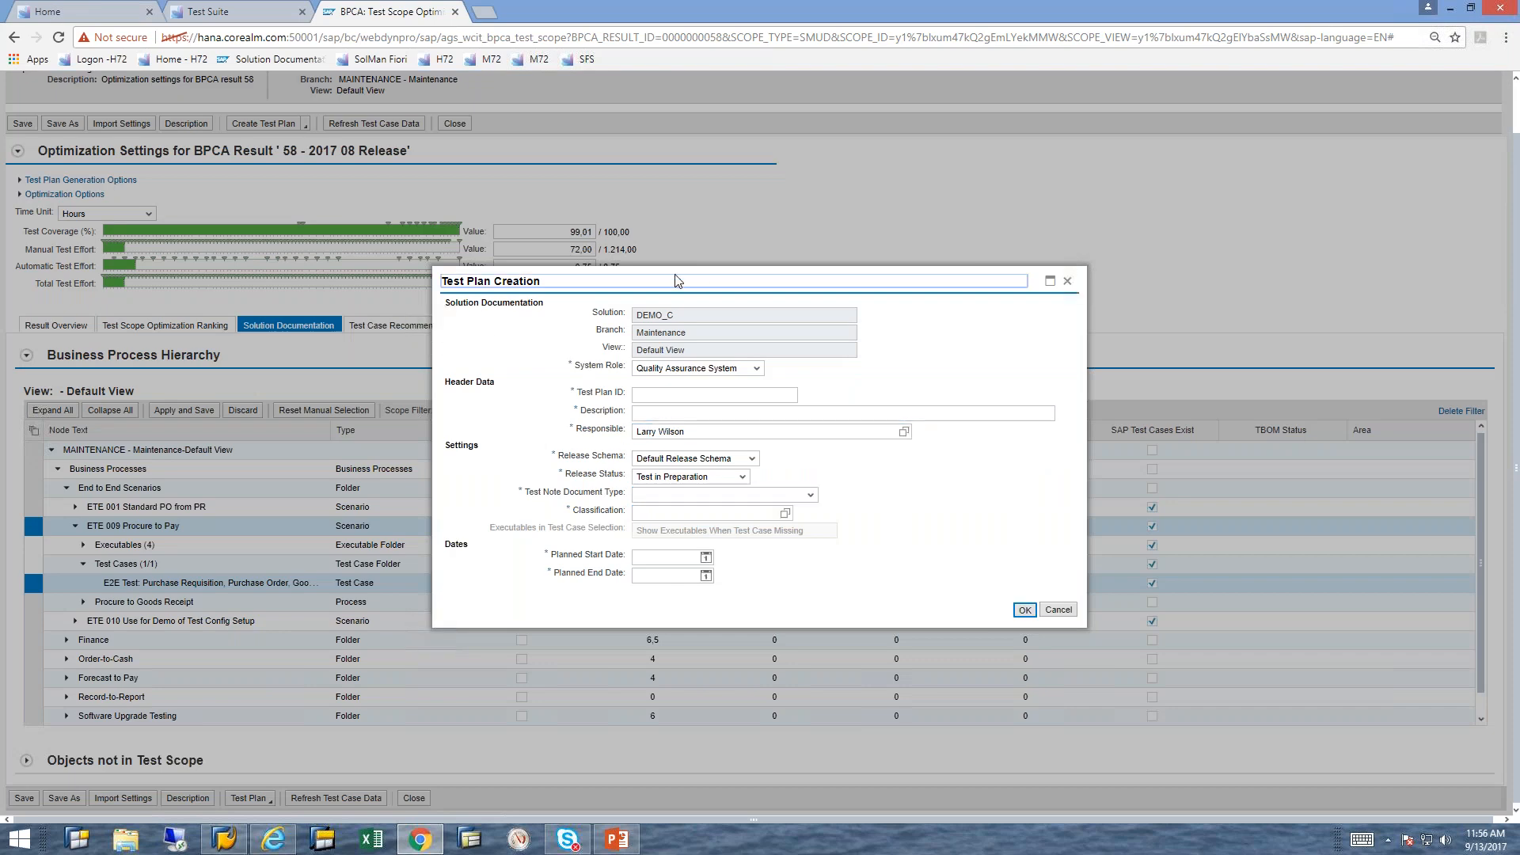
left_click(741, 417)
left_click(680, 399)
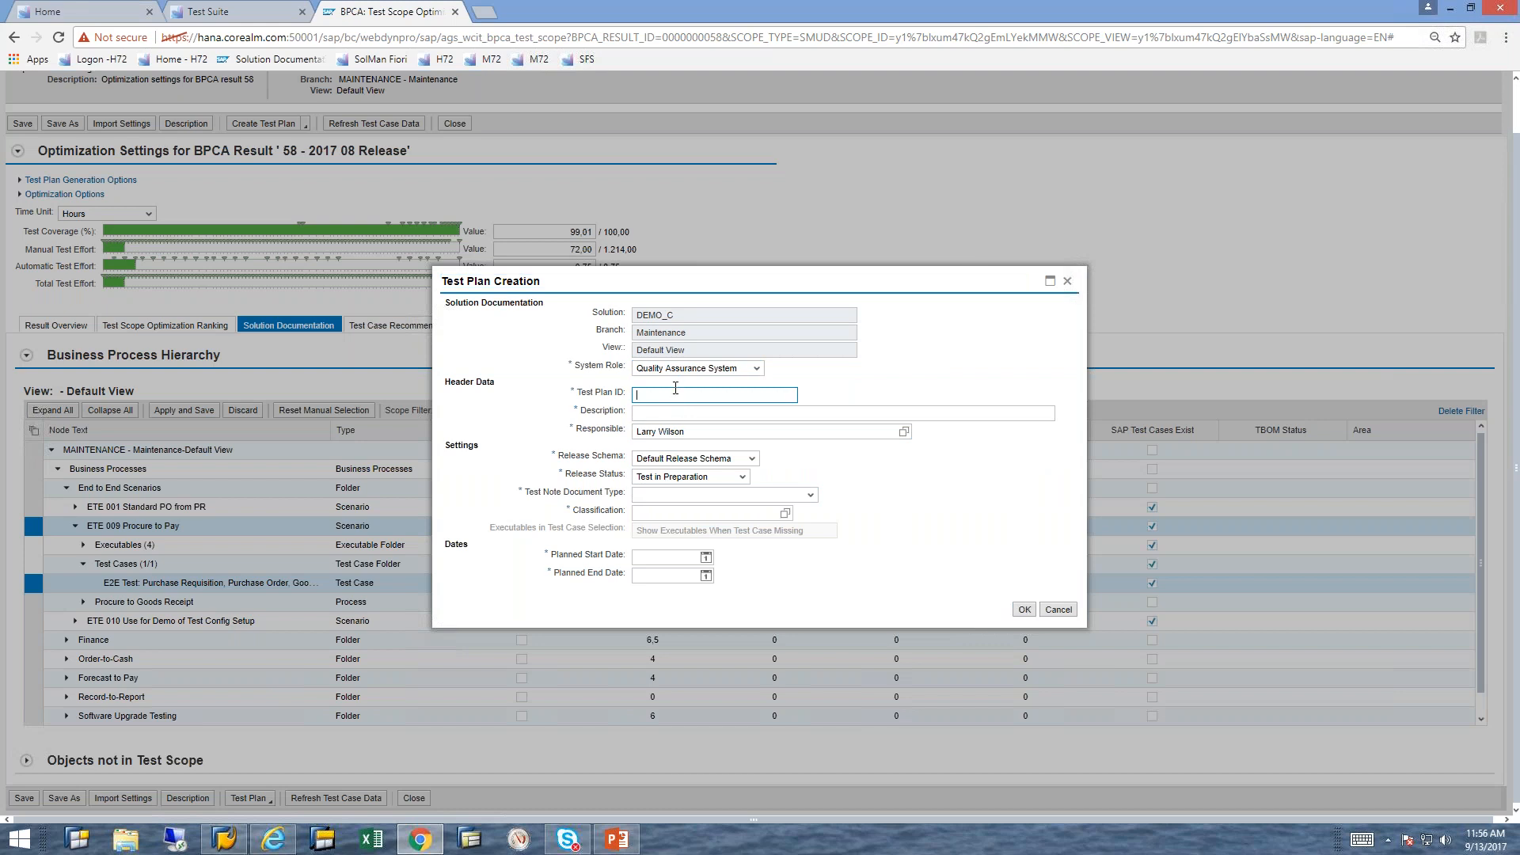
type("2017")
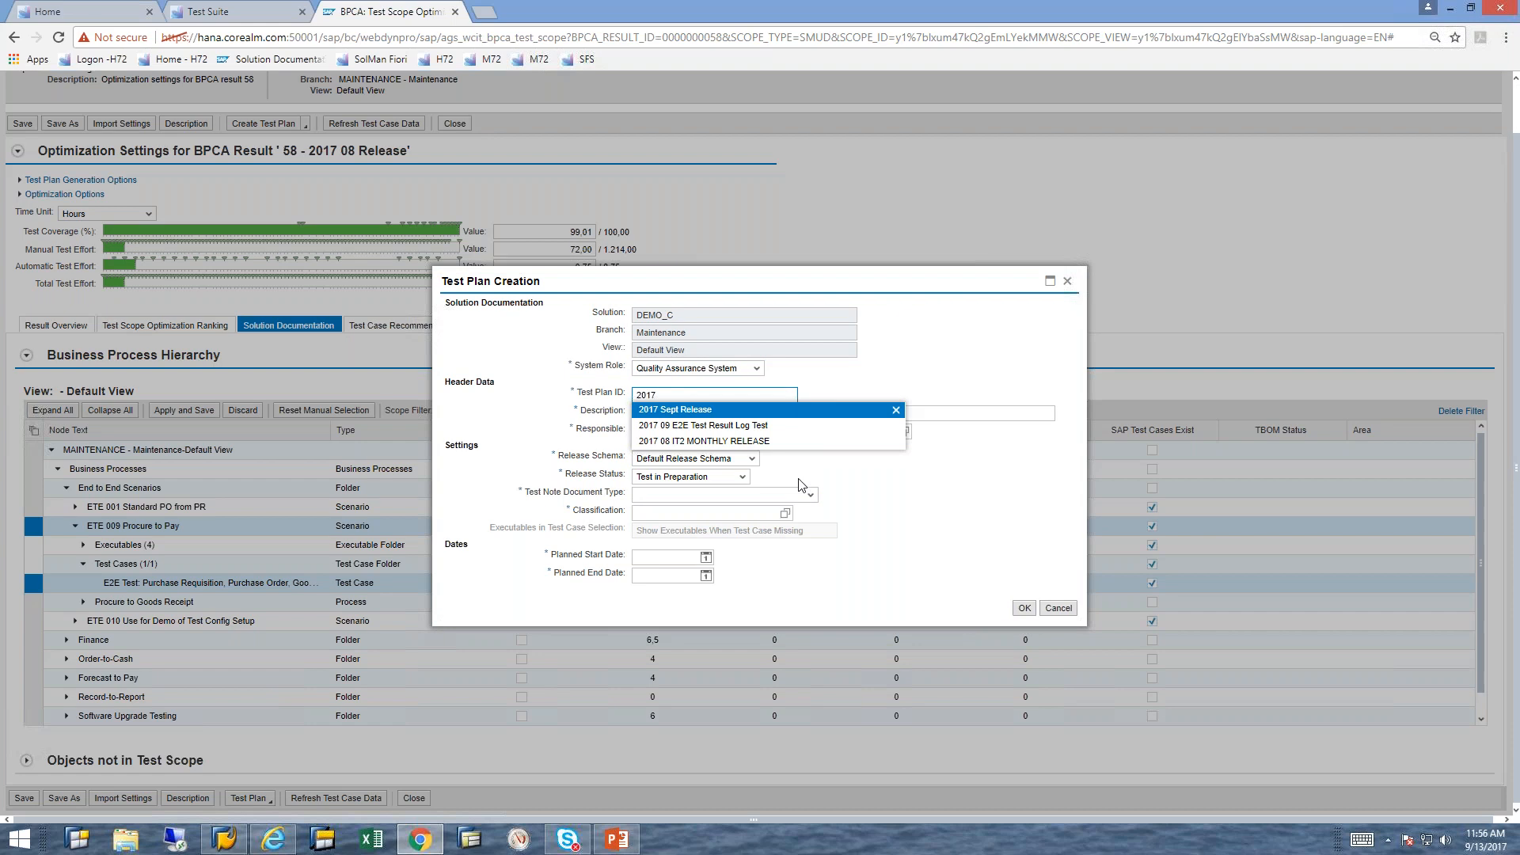
left_click(967, 502)
key("Tab")
left_click(829, 412)
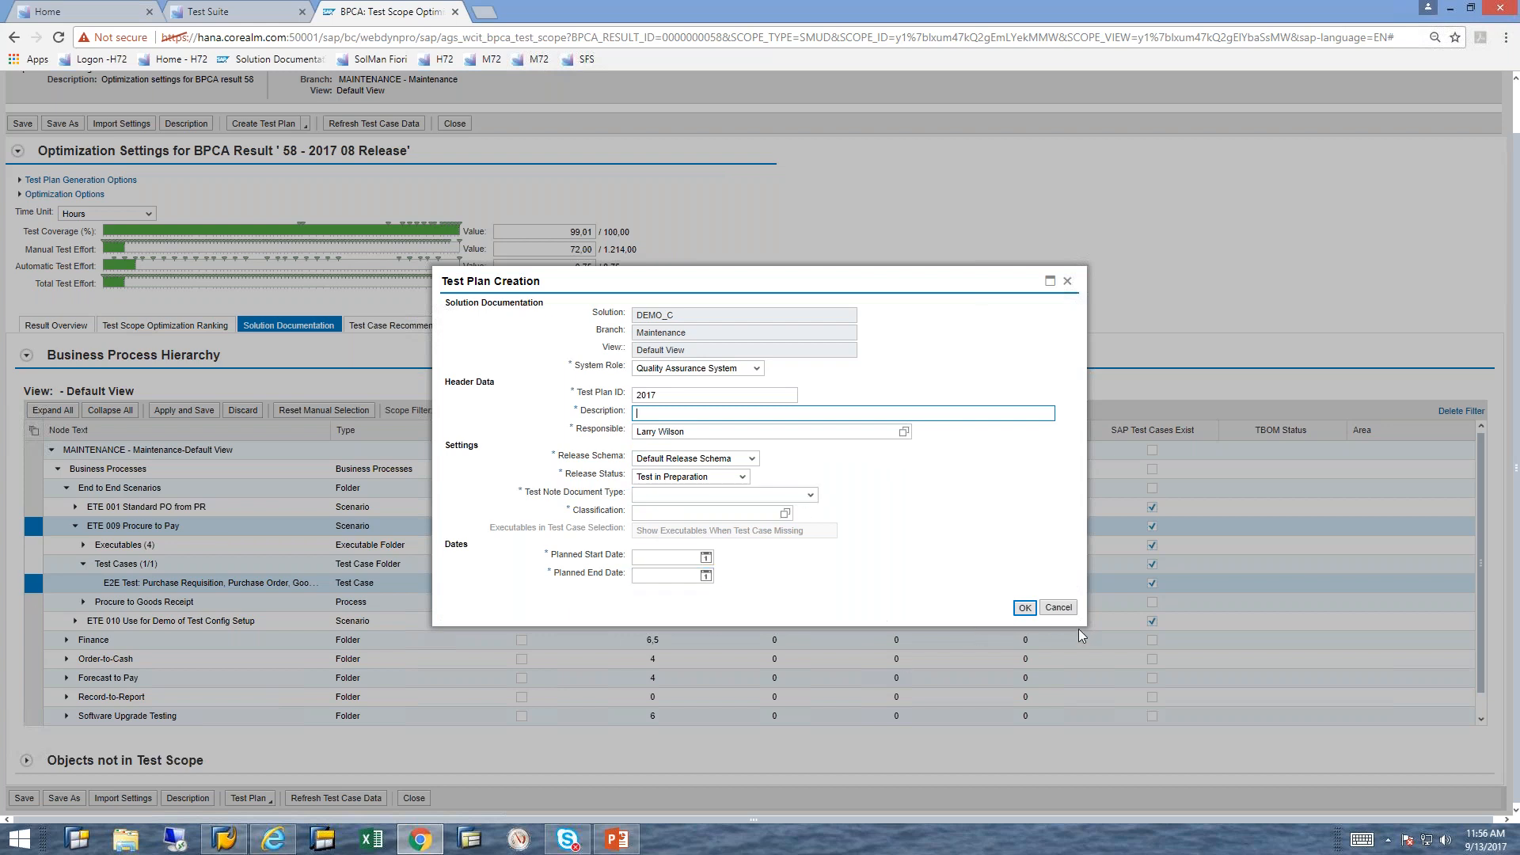
left_click(1056, 614)
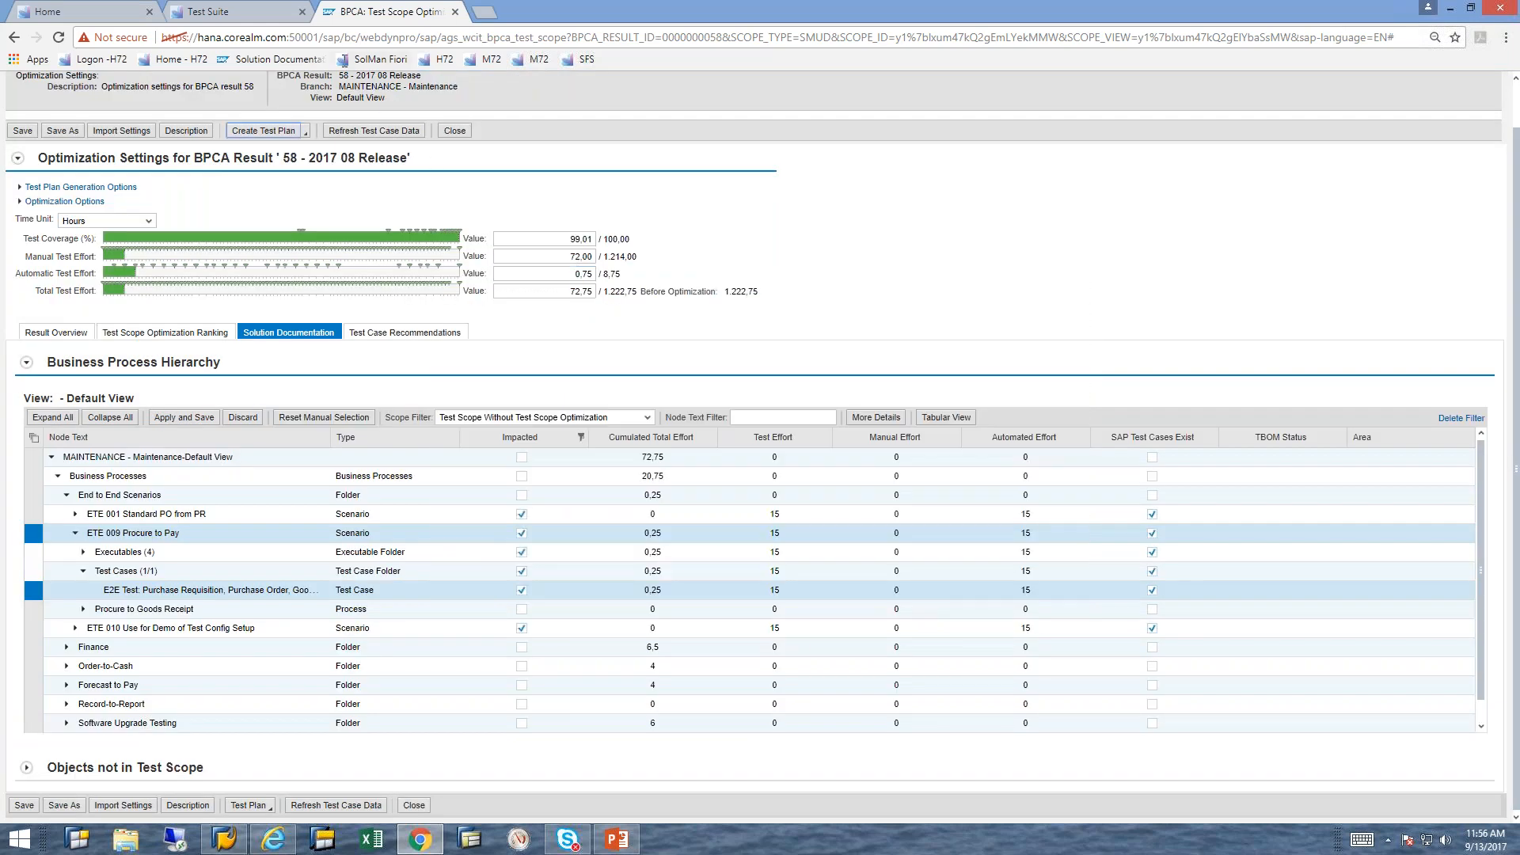
Step: Close the test scope optimization page and display Test Plan Management in the Test Suite
left_click(455, 12)
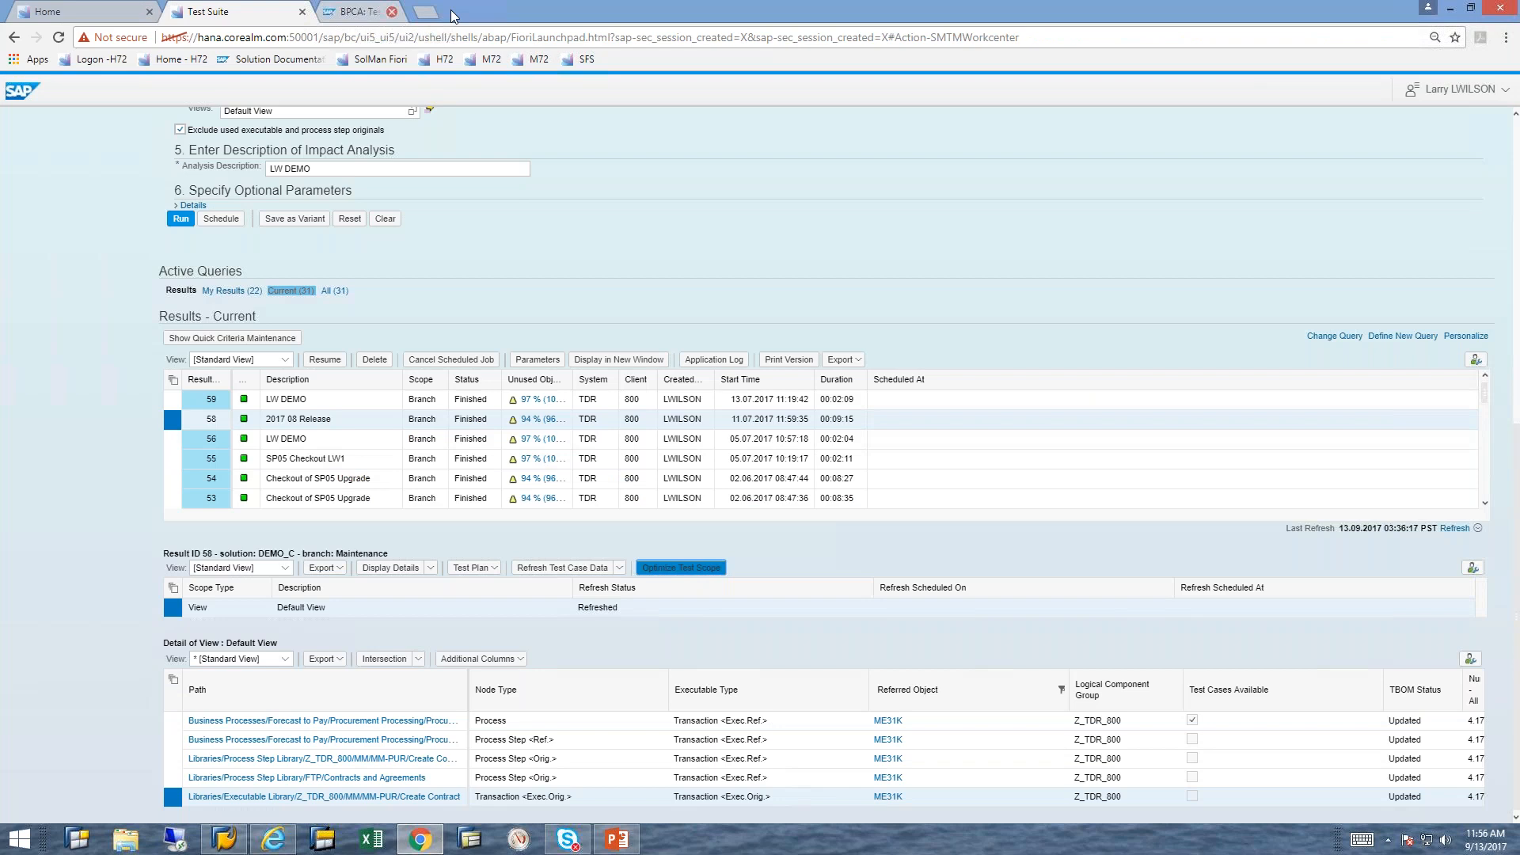
left_click(1516, 167)
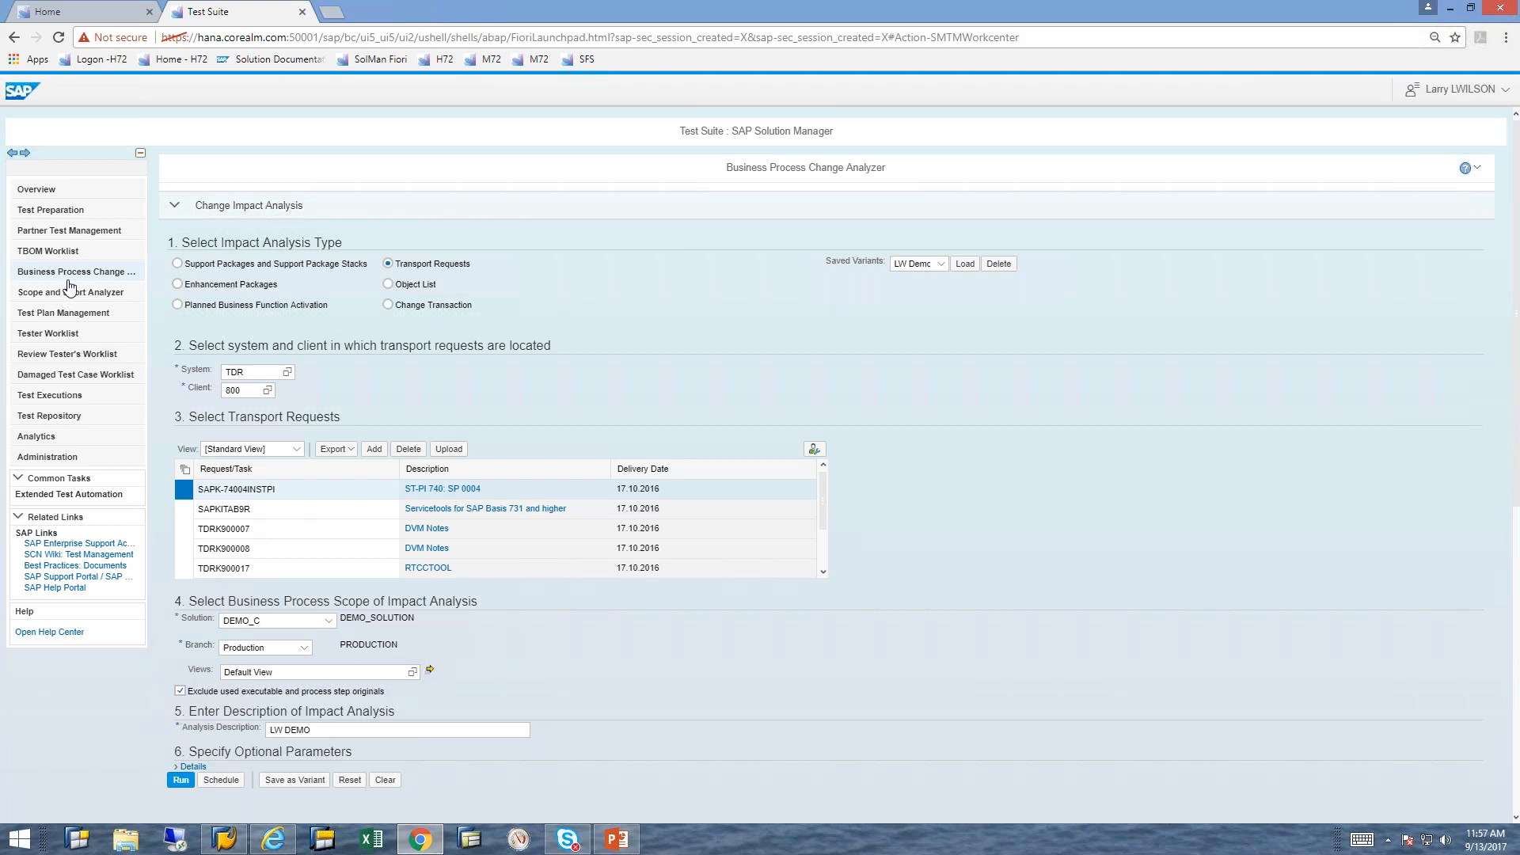
left_click(72, 317)
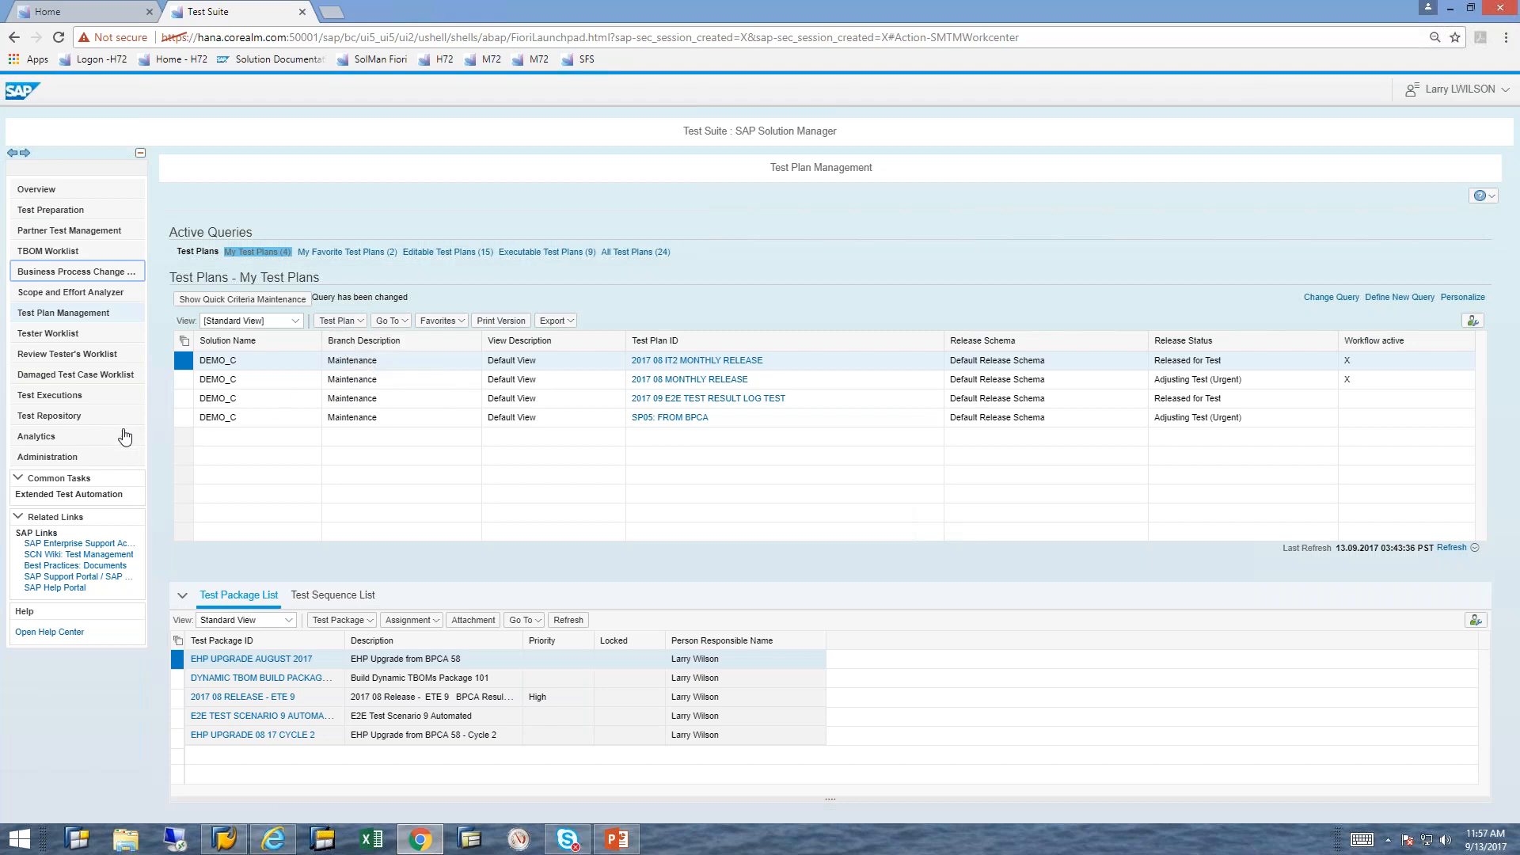
Step: Display the Tester Worklist and select the E2E purchase requisition test case Z_INT_PR_PO_GR
left_click(68, 340)
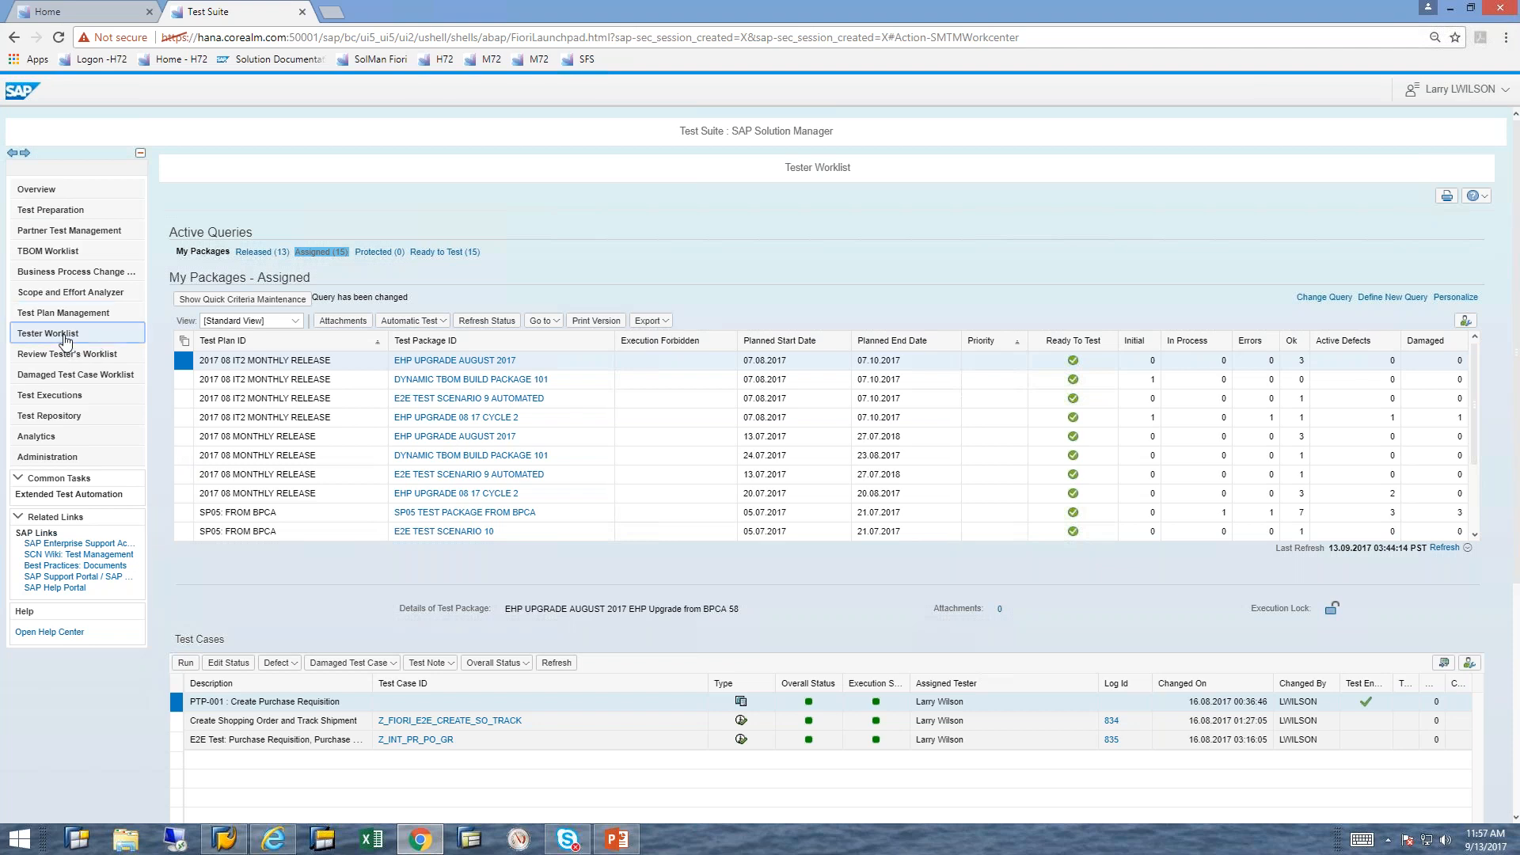
left_click(177, 740)
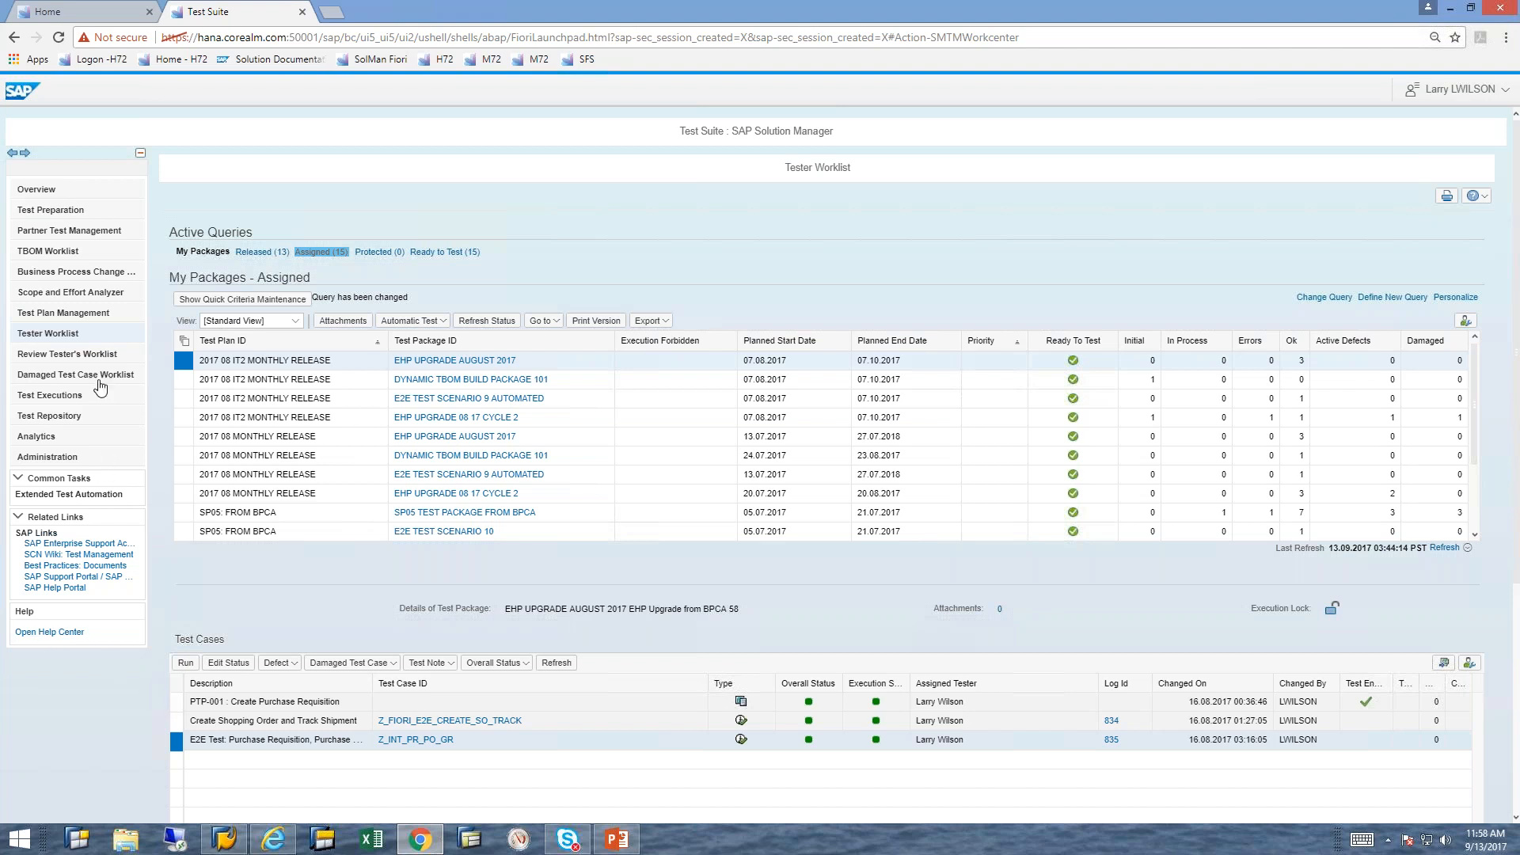
Step: Switch to the webinar presentation in PowerPoint and show slide 43, Poll Question
left_click(617, 842)
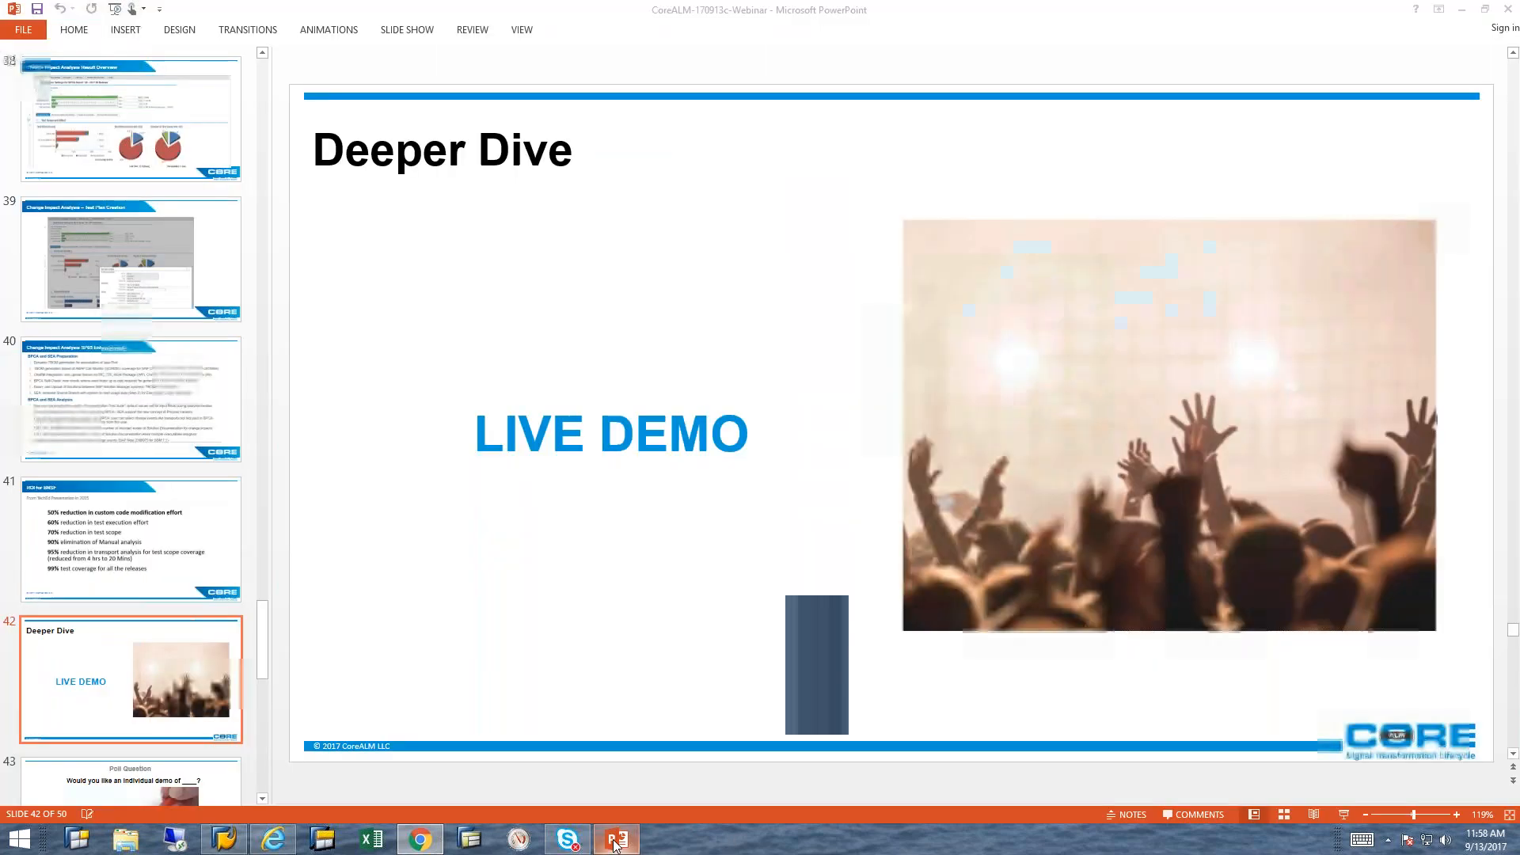
left_click(221, 794)
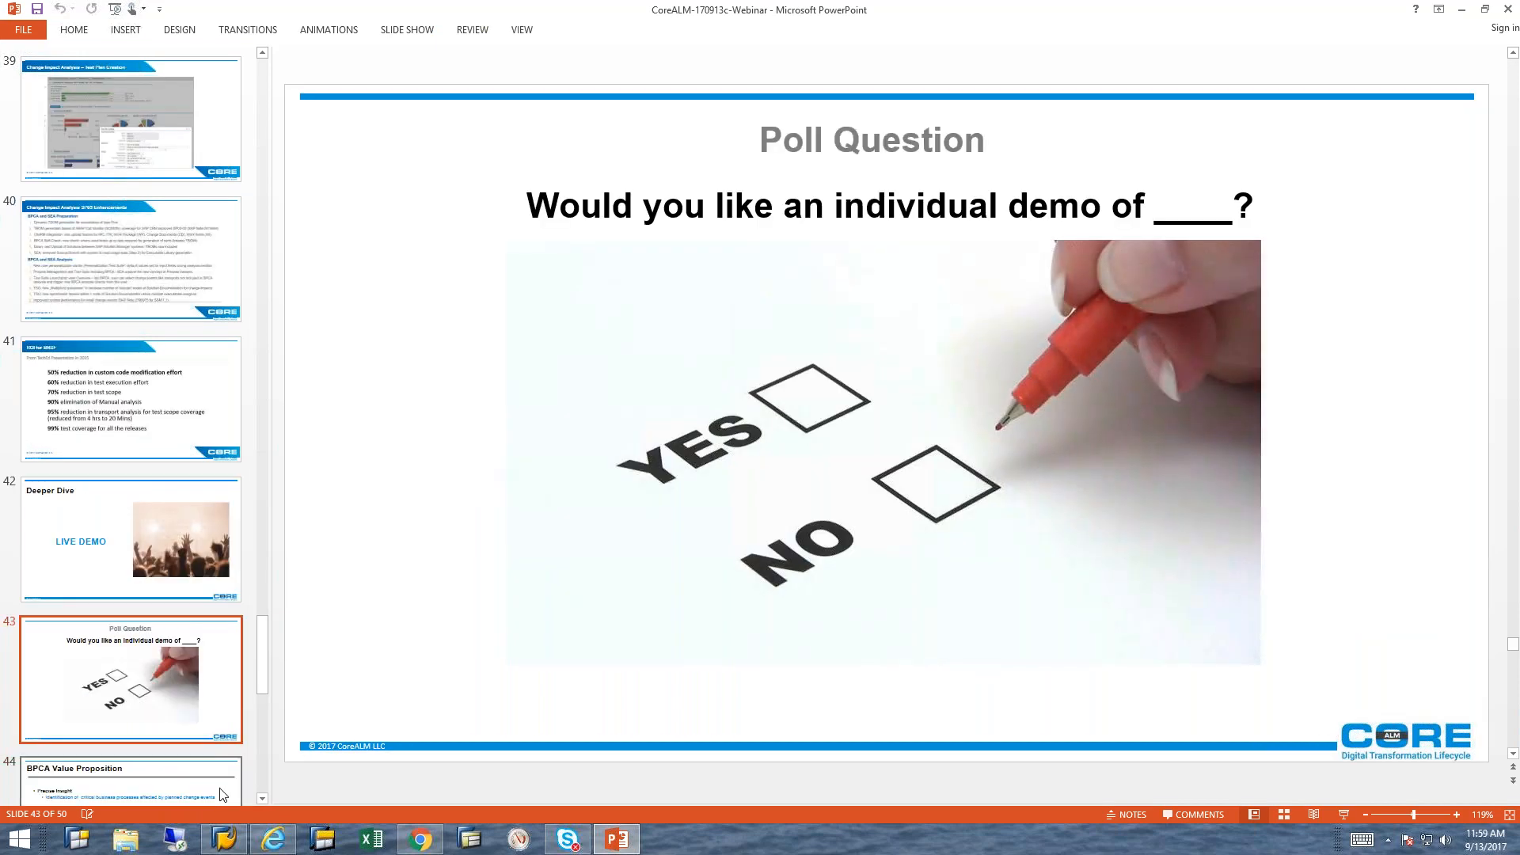